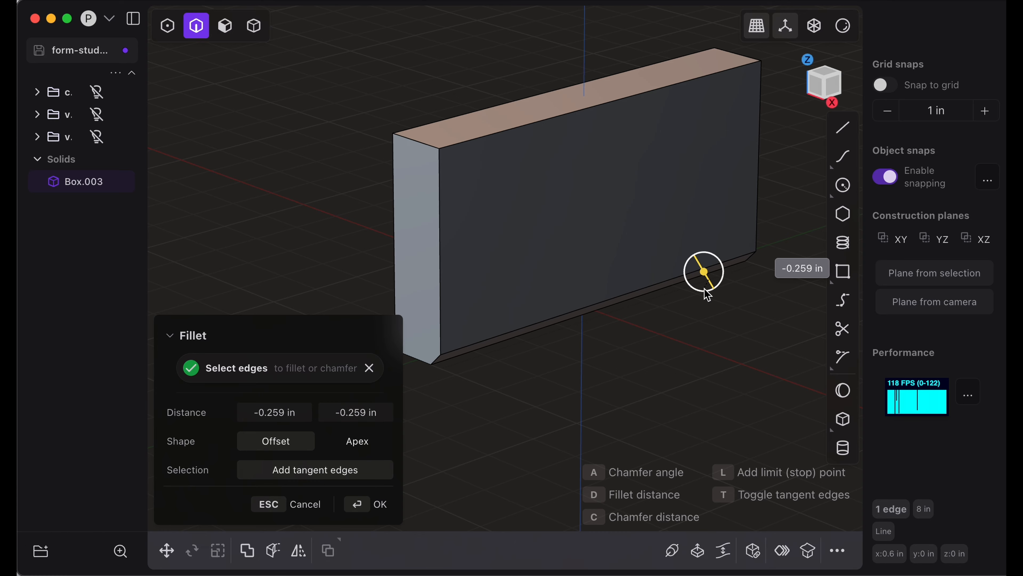
- Chamfer the box's long bottom edge by about 0.229 in, with a limit point stopping it short of the front end
left_click(705, 287)
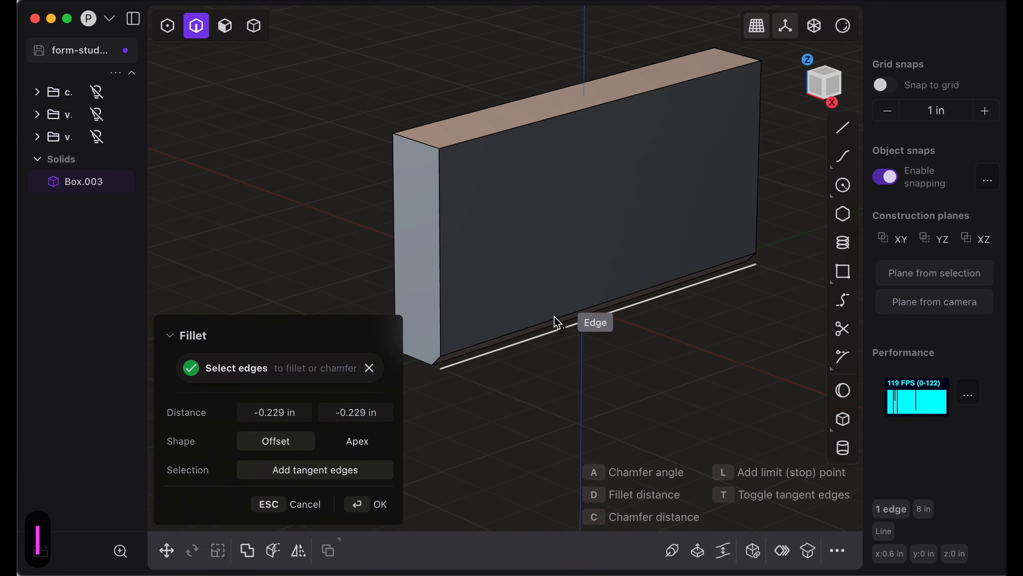
left_click(528, 343)
middle_click_drag(537, 339, 540, 346)
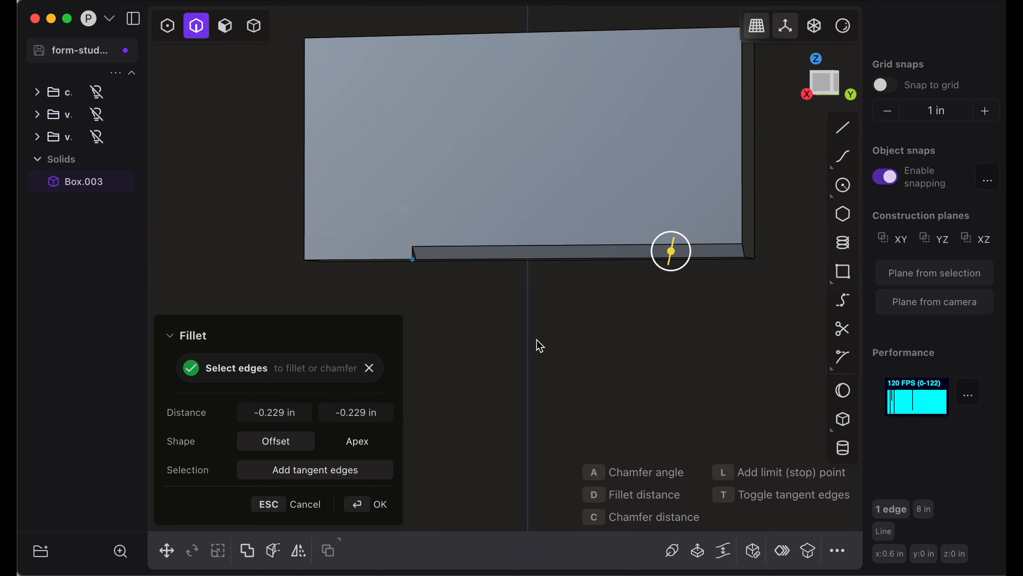
key("Return")
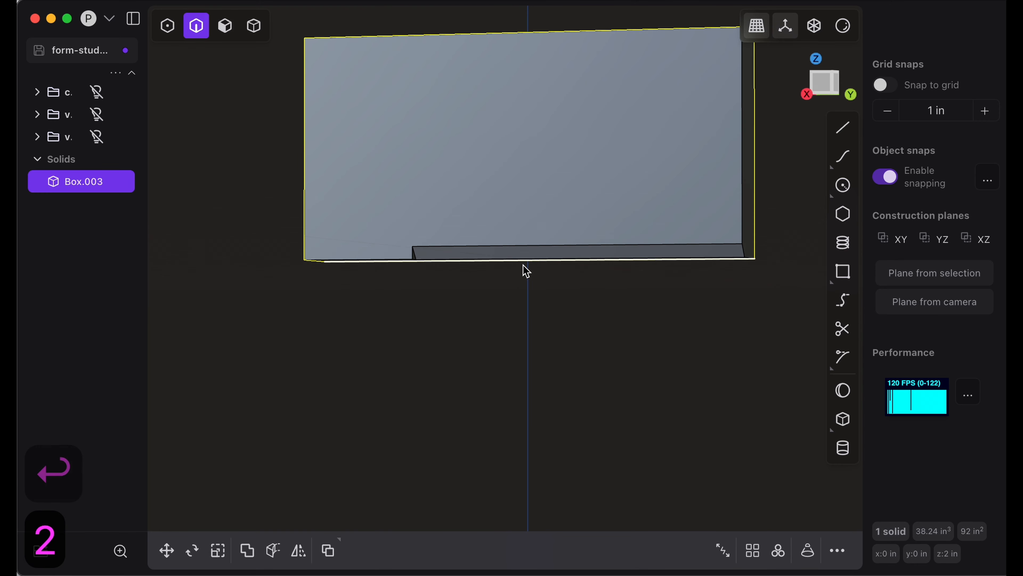
- Try moving the chamfer's upper edge up about 0.729 in along Z, and undo the move
left_click(515, 244)
key("g")
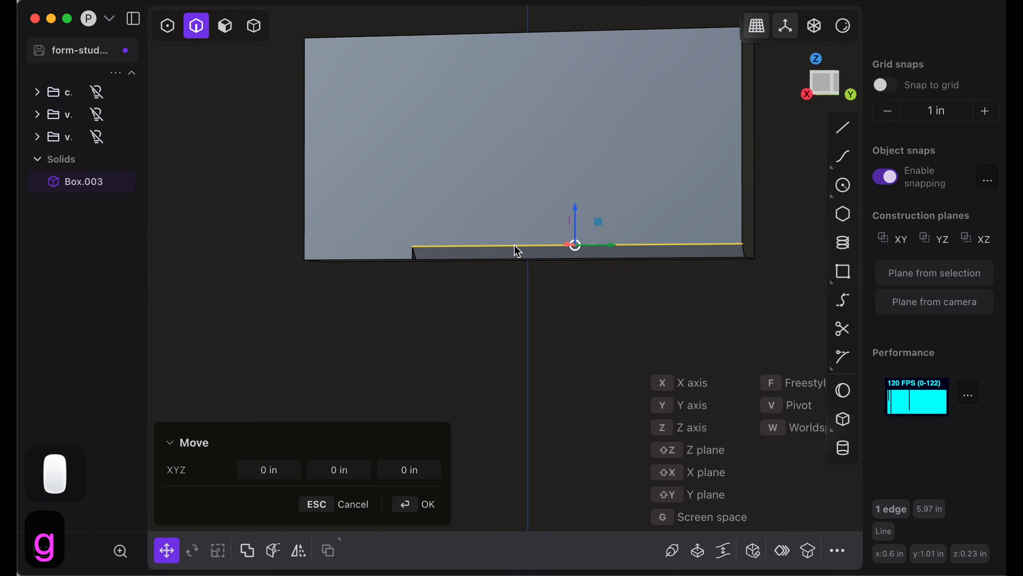
key("z")
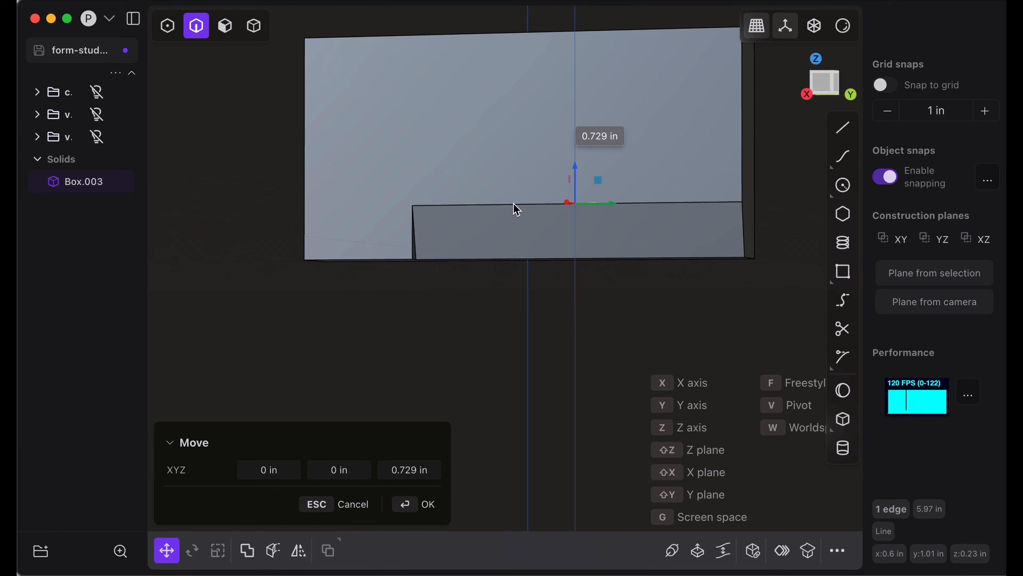
left_click(514, 205)
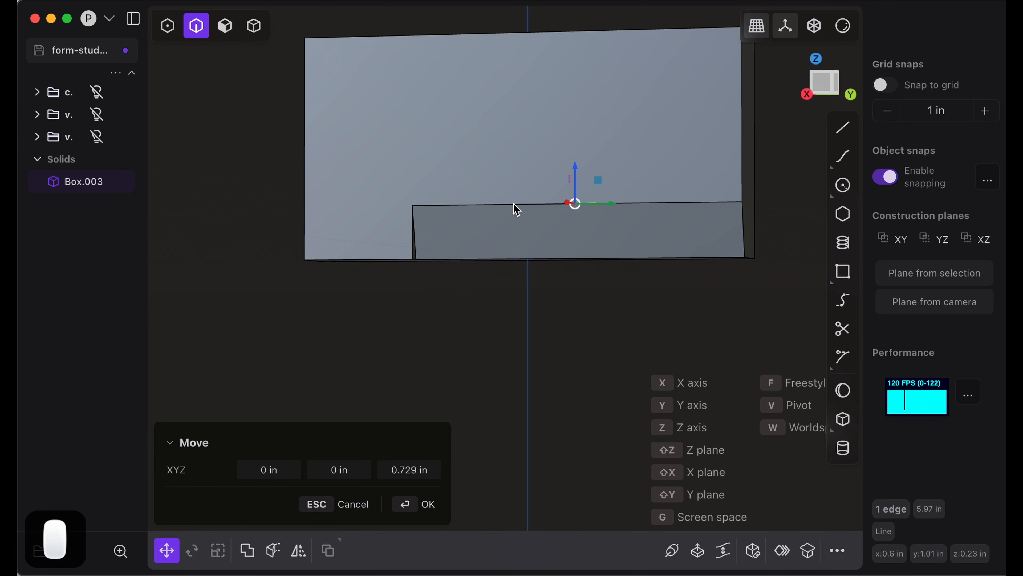
key("super+z")
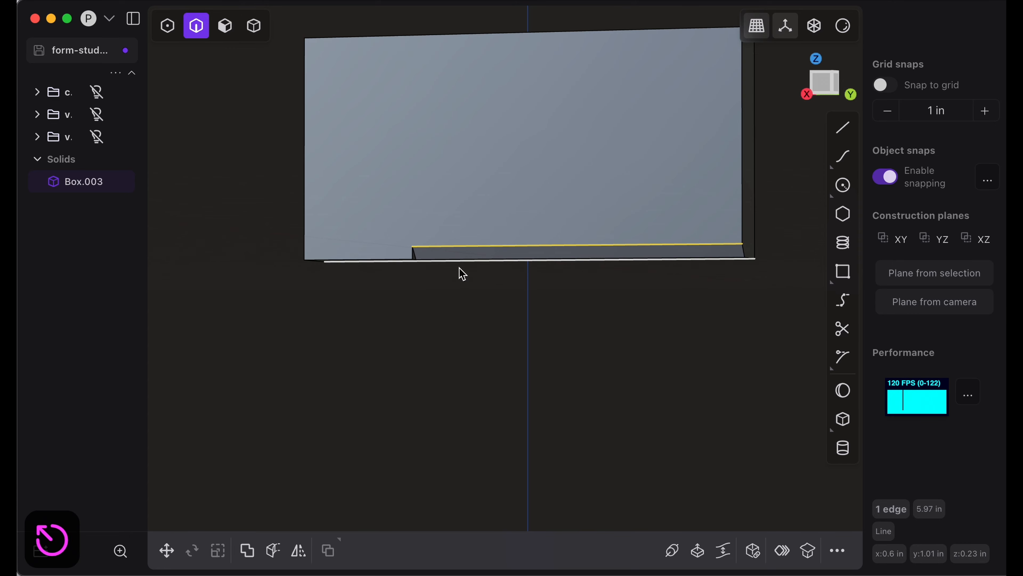
- Try moving the whole chamfer face about -1.188 in along X, and undo the move
key("3")
left_click(461, 255)
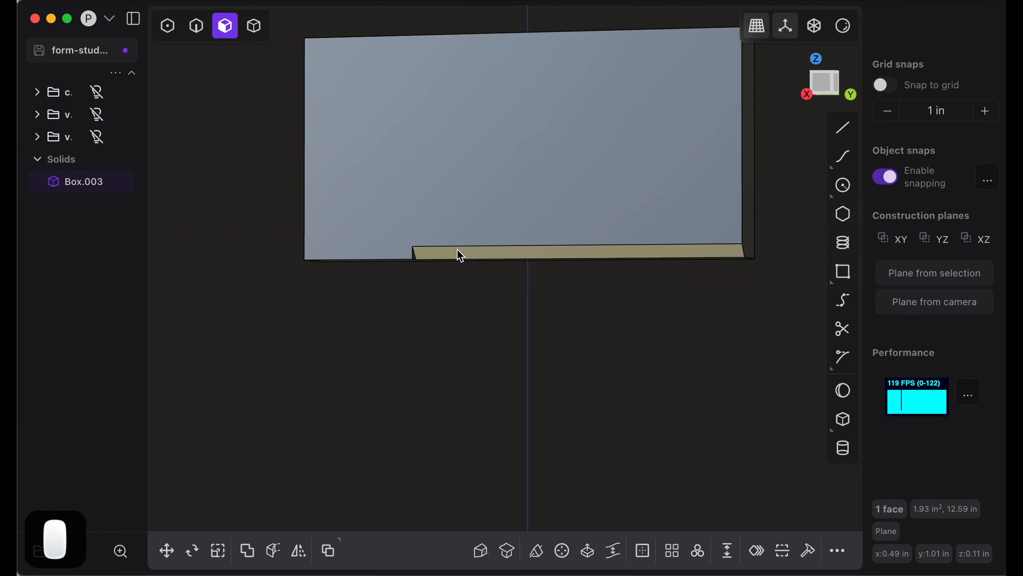
key("g")
key("x")
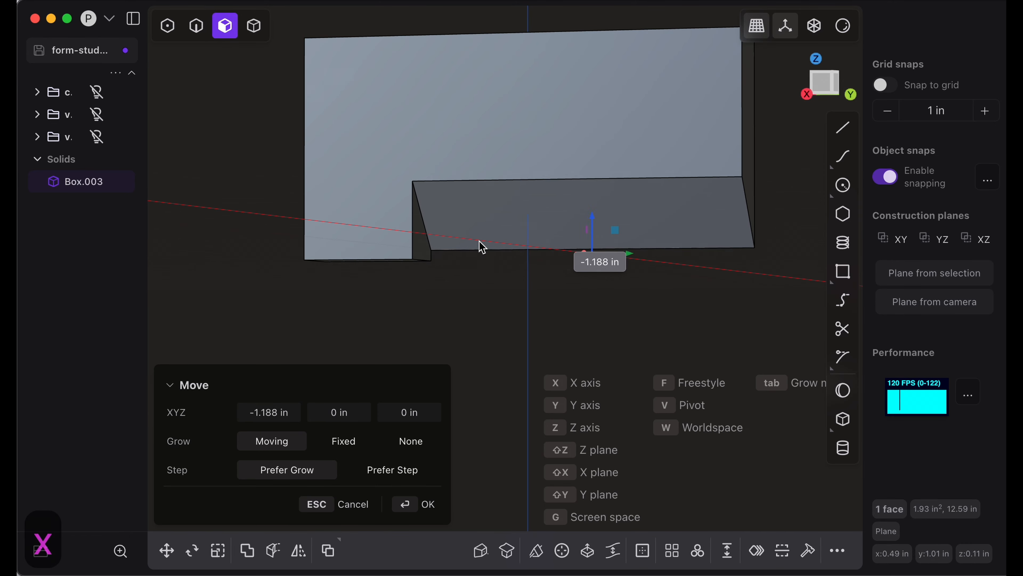
key("super+z")
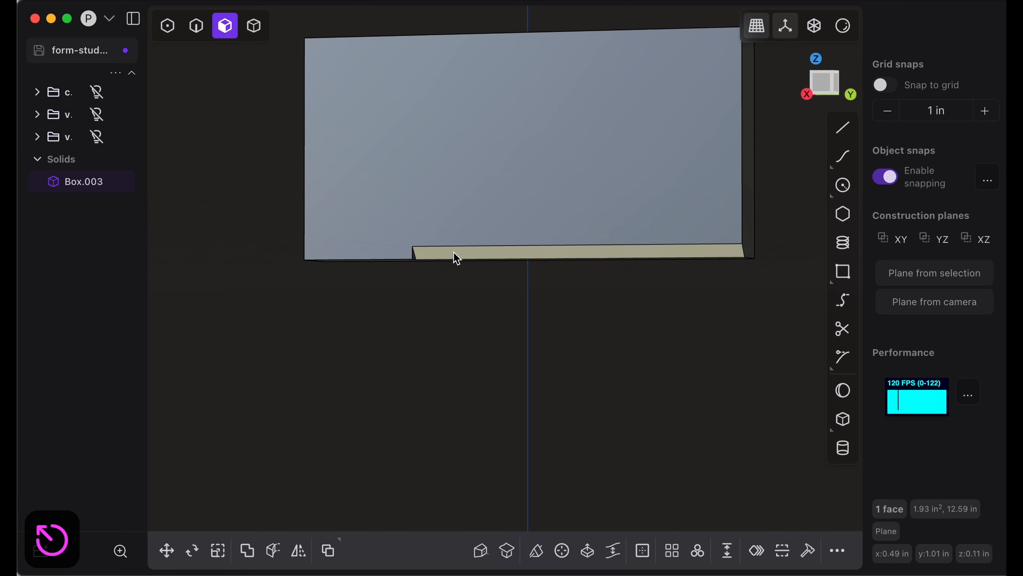
- Try rotating the chamfer face about 31 degrees around a pivot on its bottom edge, and cancel the rotation
key("r")
key("v")
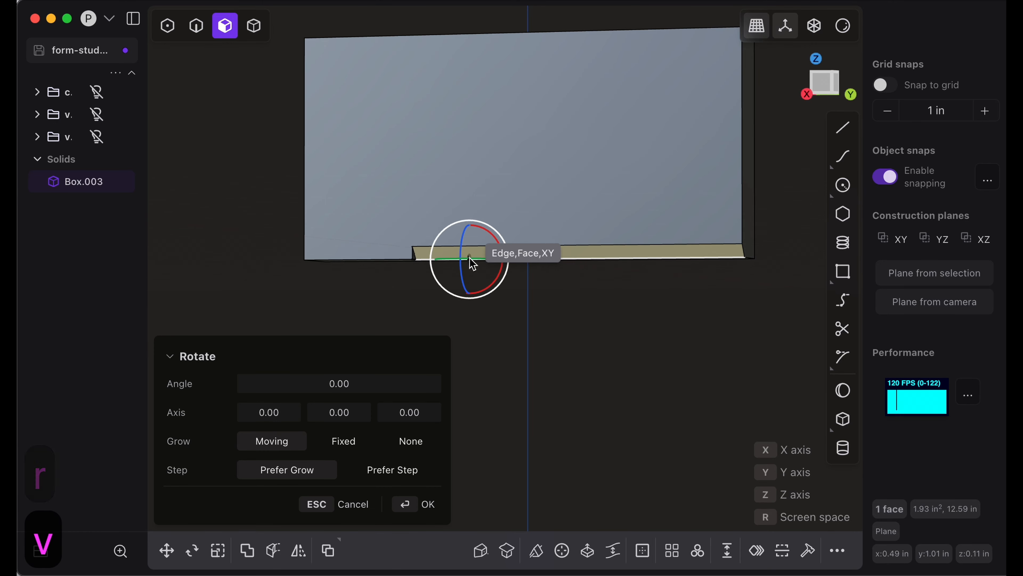
left_click(473, 265)
left_click_drag(468, 260, 465, 243)
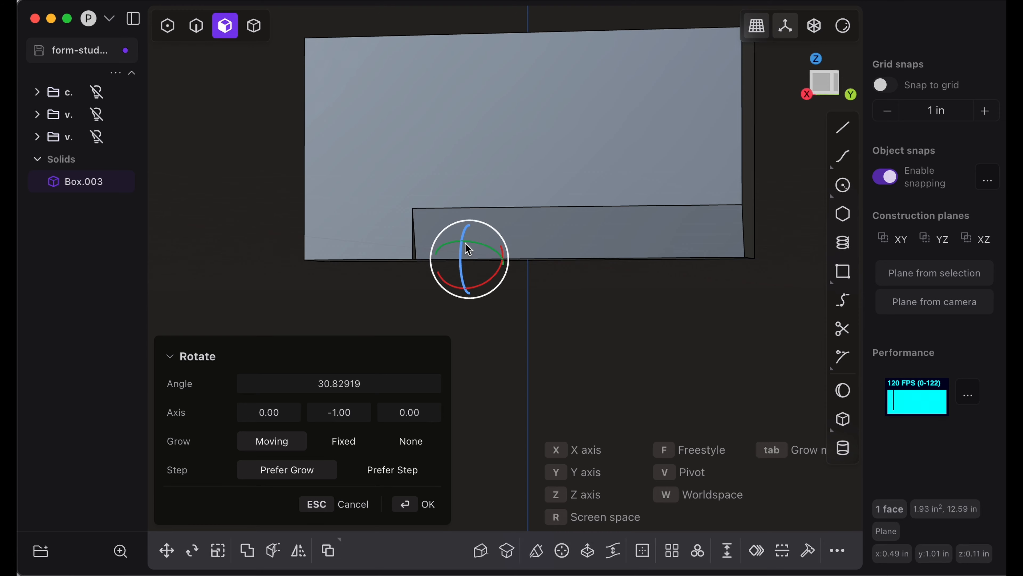
key("Escape")
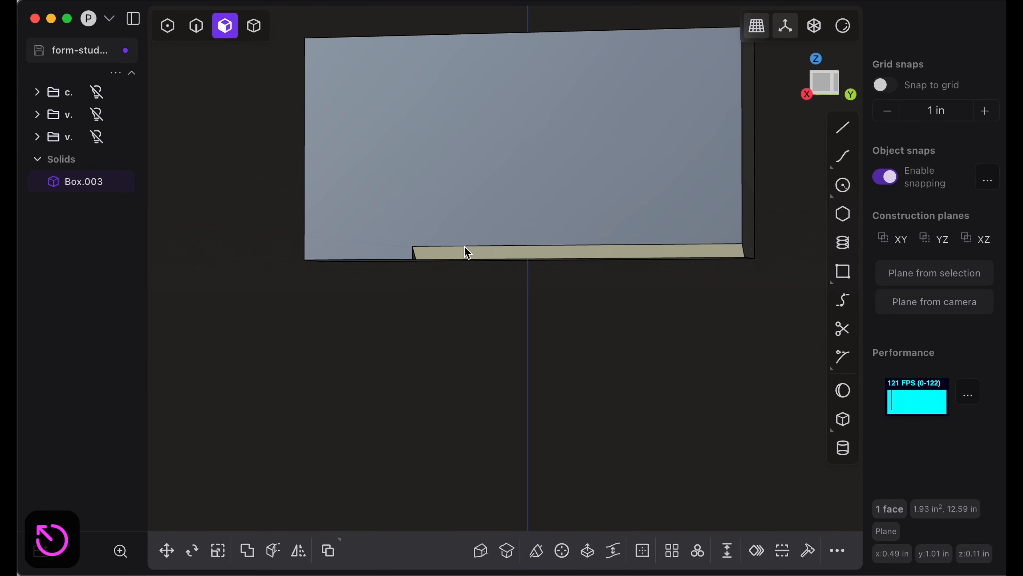
- Move the chamfer's upper long edge up about 0.646 in along Z
key("2")
left_click(465, 246)
key("g")
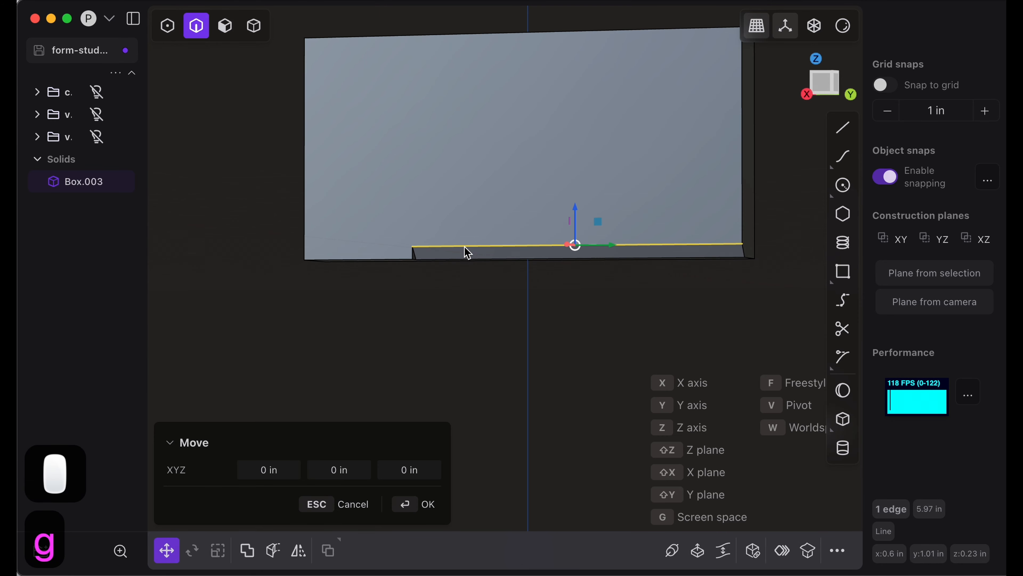
key("z")
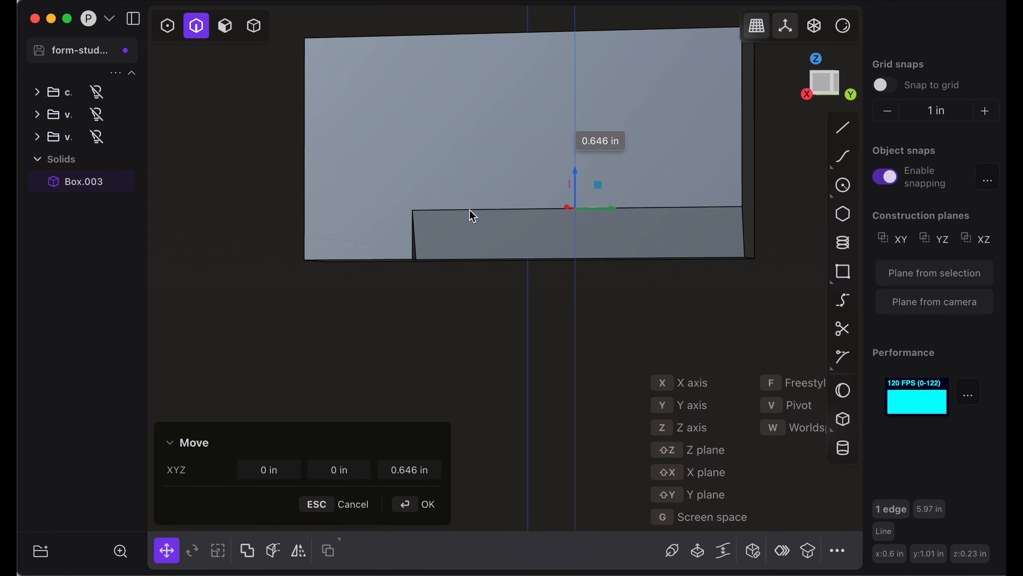
left_click(472, 216)
key("Return")
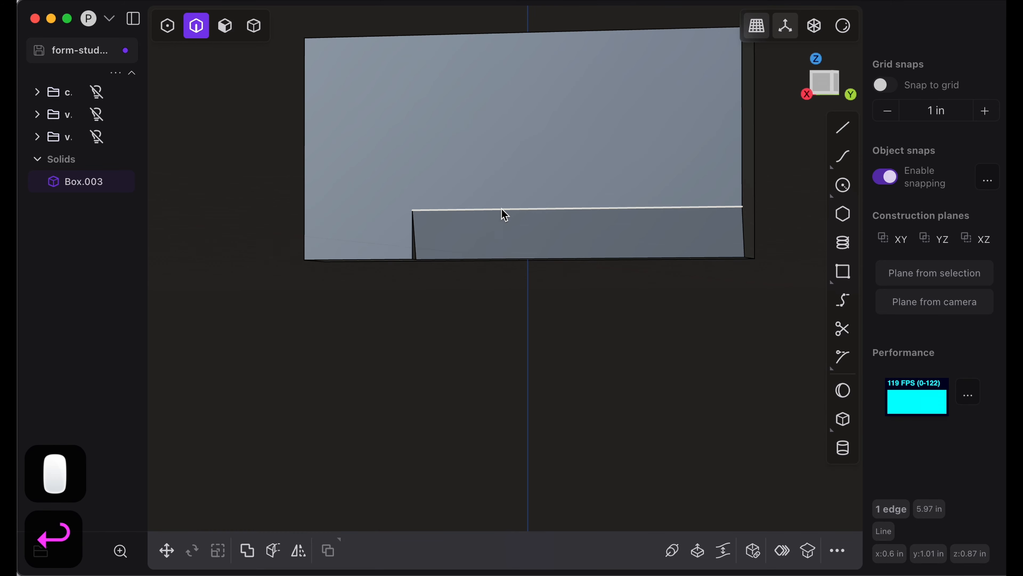
- Fillet the slanted inner edge at the chamfer's stopped end with a distance of about 5.739 in
middle_click_drag(512, 207, 449, 231)
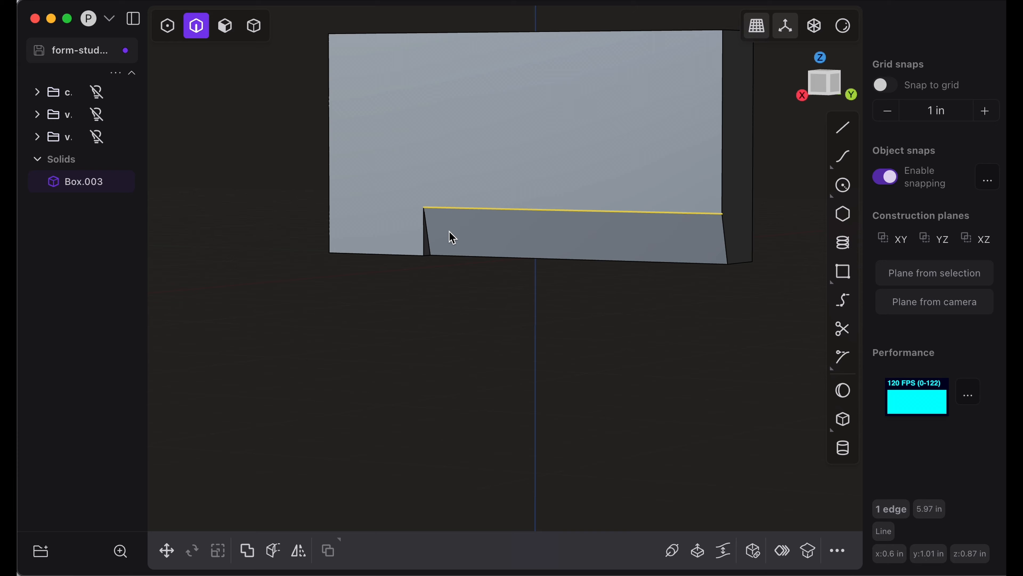
left_click(434, 246)
key("super+z")
key("super+z")
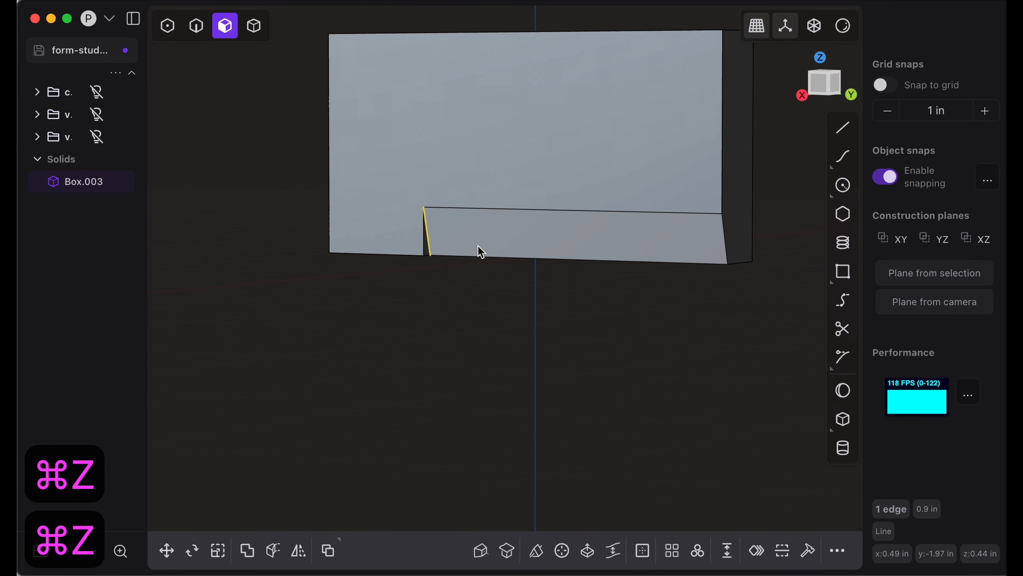
key("b")
key("d")
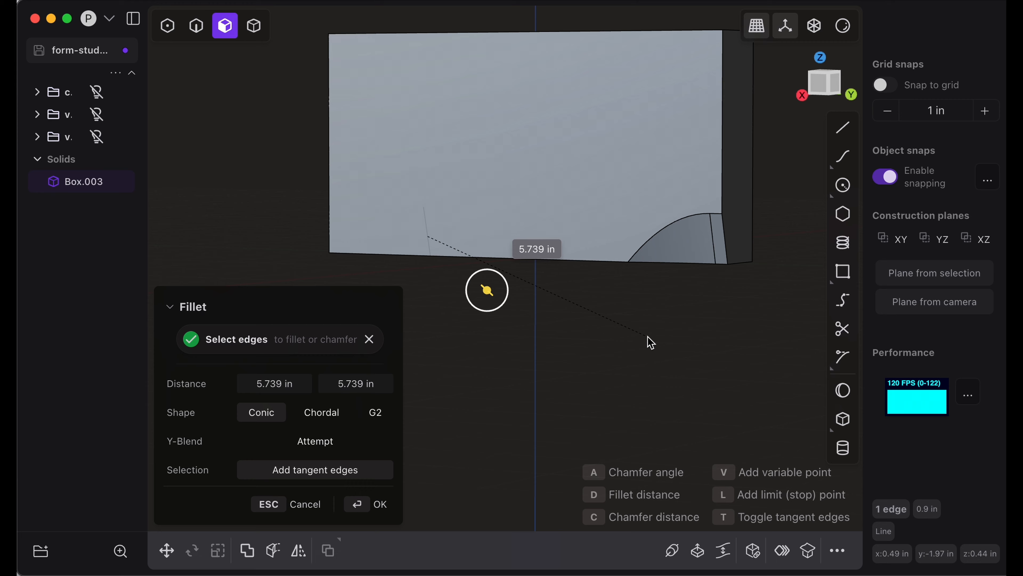
left_click(652, 343)
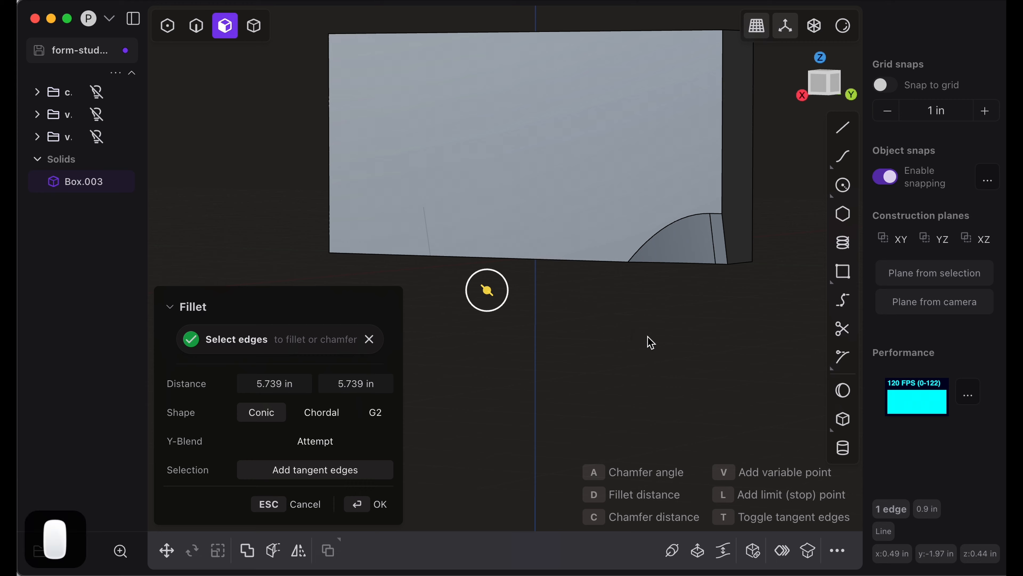
key("Return")
key("Return")
key("Return")
- Move the curved fillet face about -3.857 in along Y
left_click(682, 251)
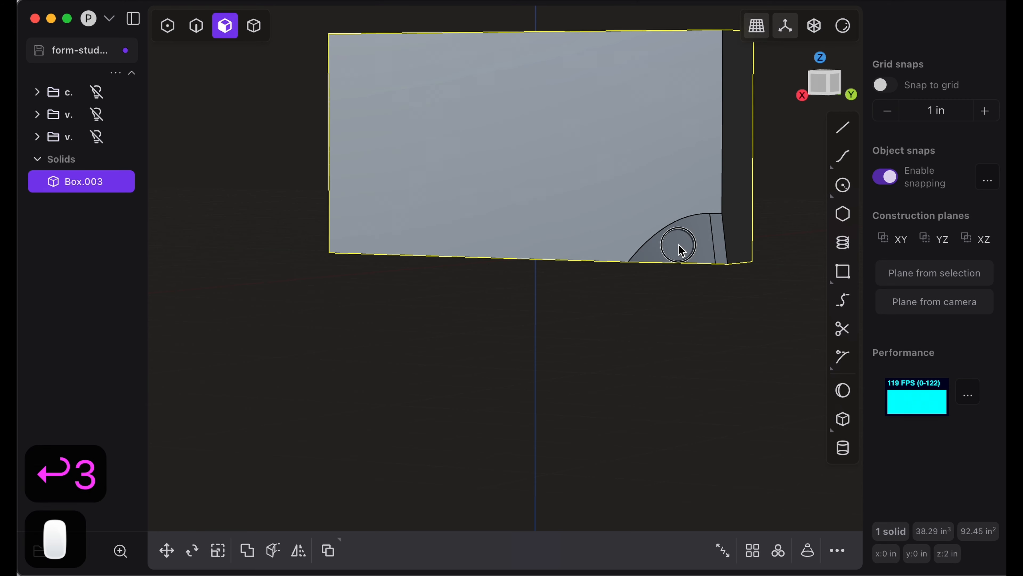
key("g")
key("y")
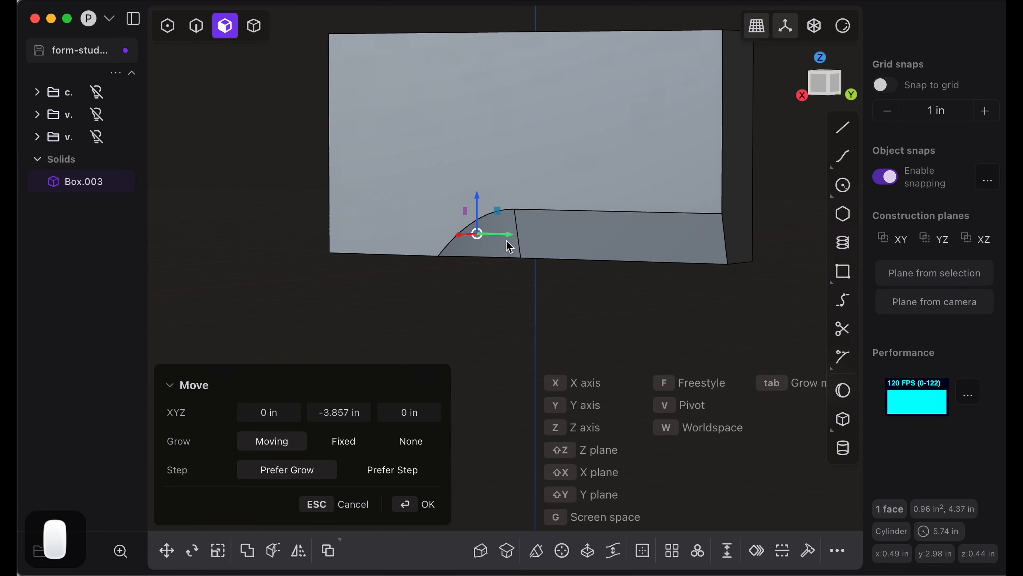
key("Return")
- Scale the curved face by about 1.773 along its length, pivoting on the midpoint of the edge shared with the flat bevel
key("s")
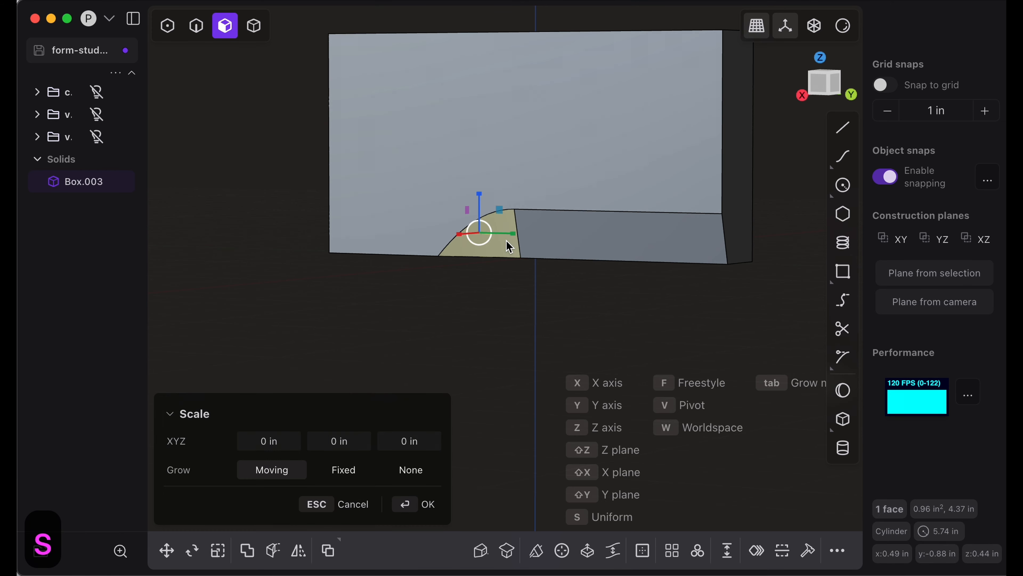
key("v")
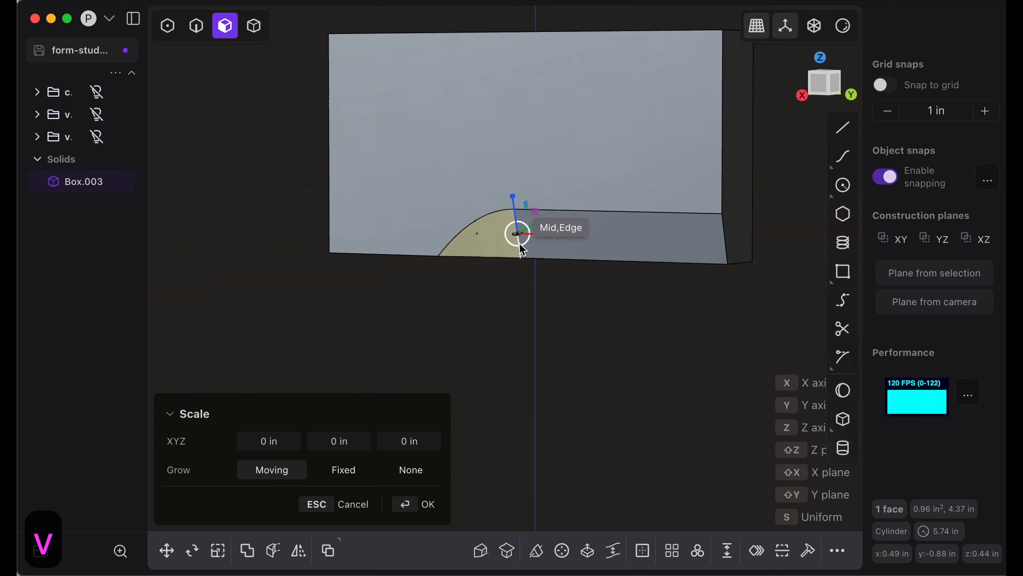
left_click(518, 230)
left_click(550, 237)
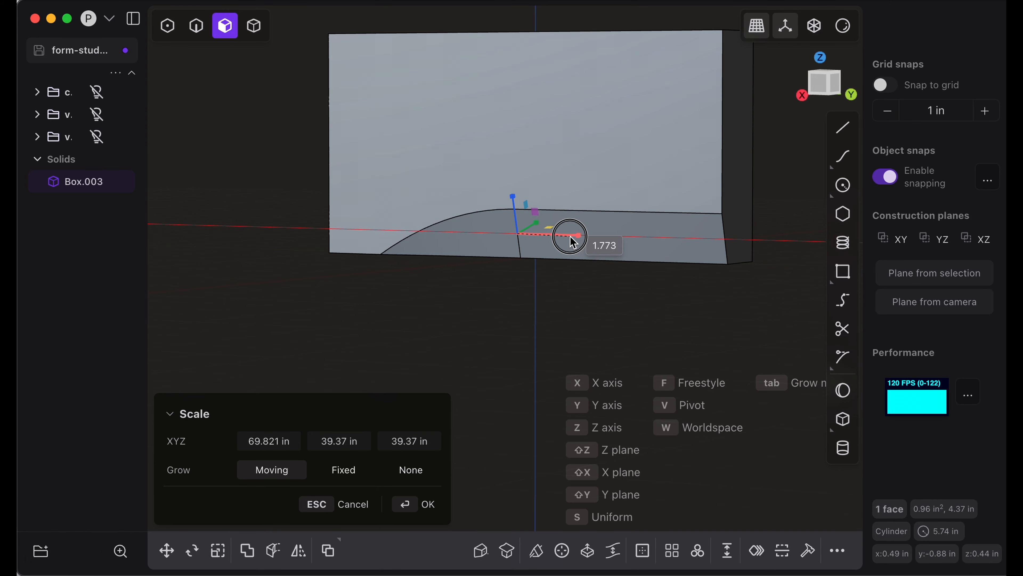
key("Return")
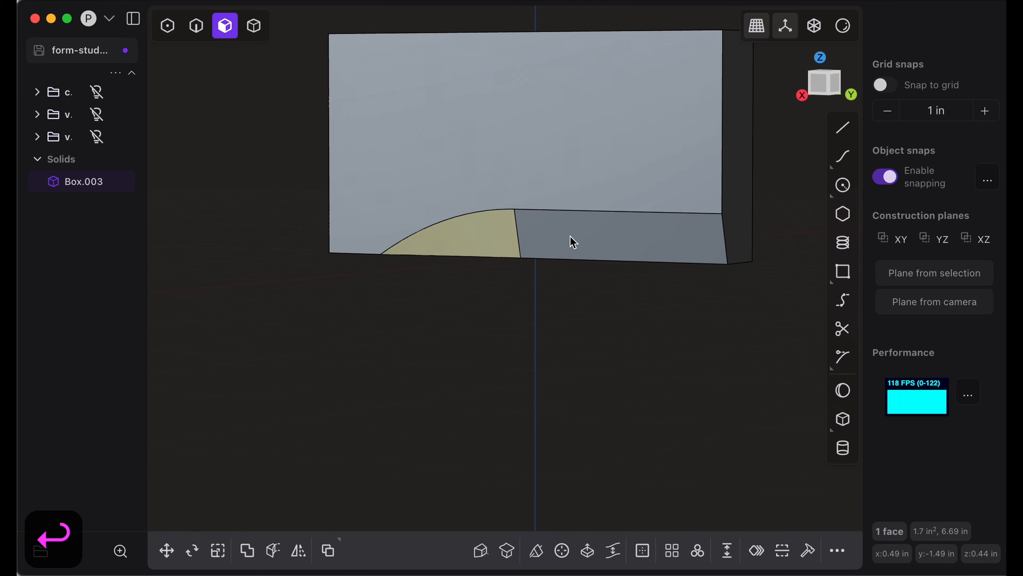
- Move the stretched curved face about -0.264 in along Y
scroll(570, 237, "up", 5)
scroll(570, 238, "left", 5)
scroll(571, 238, "down", 5)
scroll(571, 237, "right", 2)
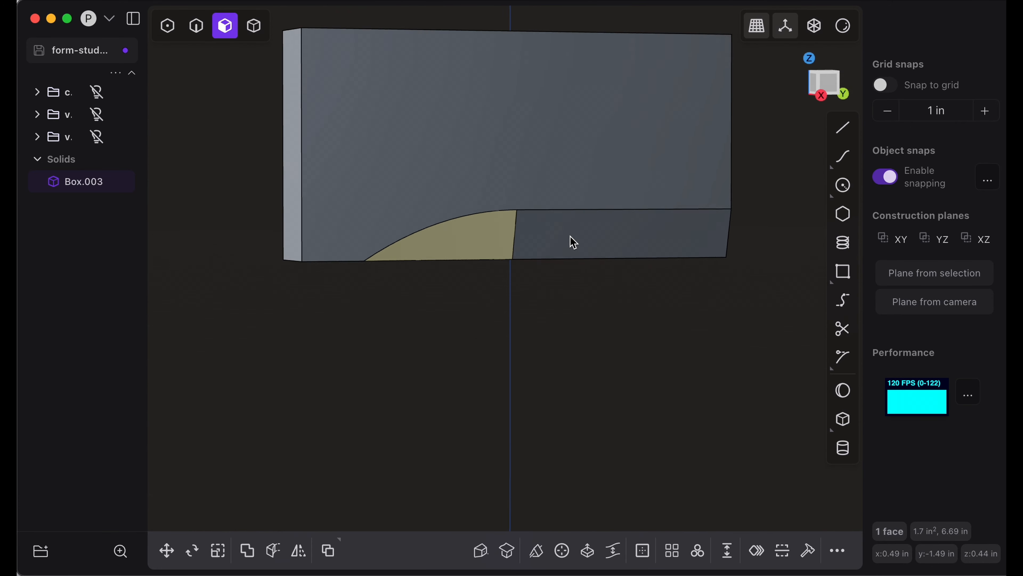
scroll(570, 237, "right", 1)
key("g")
key("y")
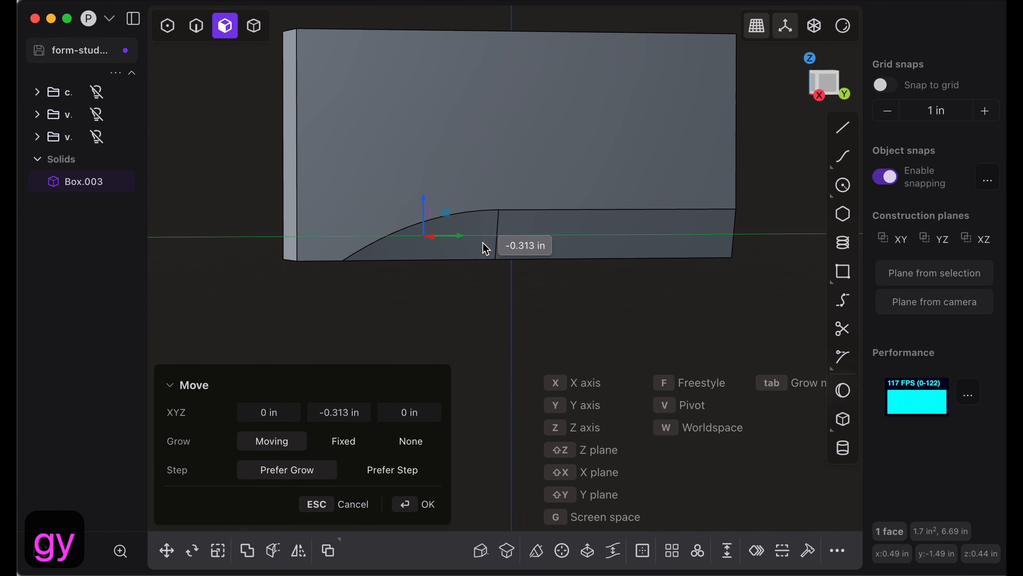
left_click(486, 245)
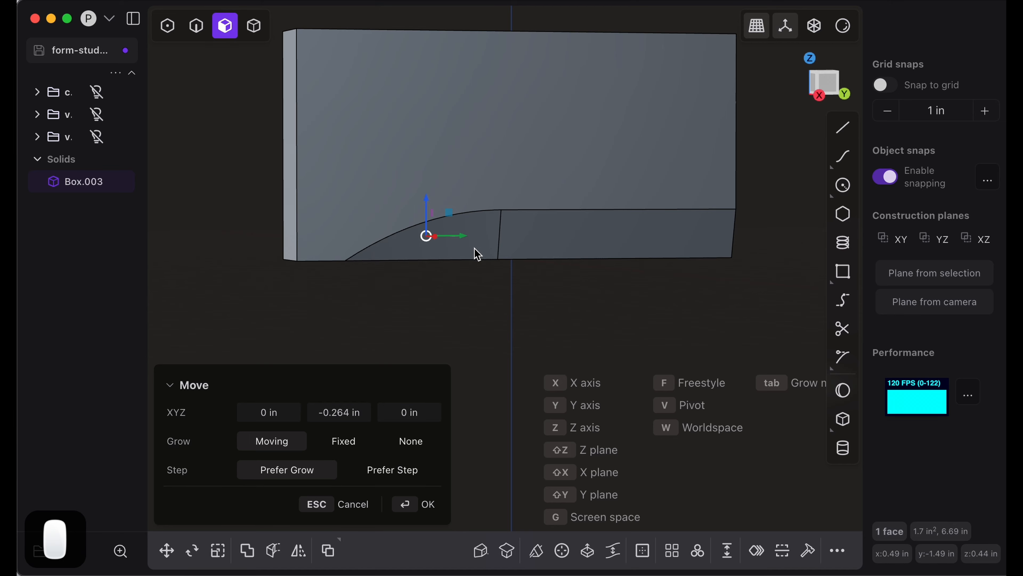
key("Return")
- Check the reference video in the browser, return to Plasticity and join the curved and flat bevel faces
key("super+Tab")
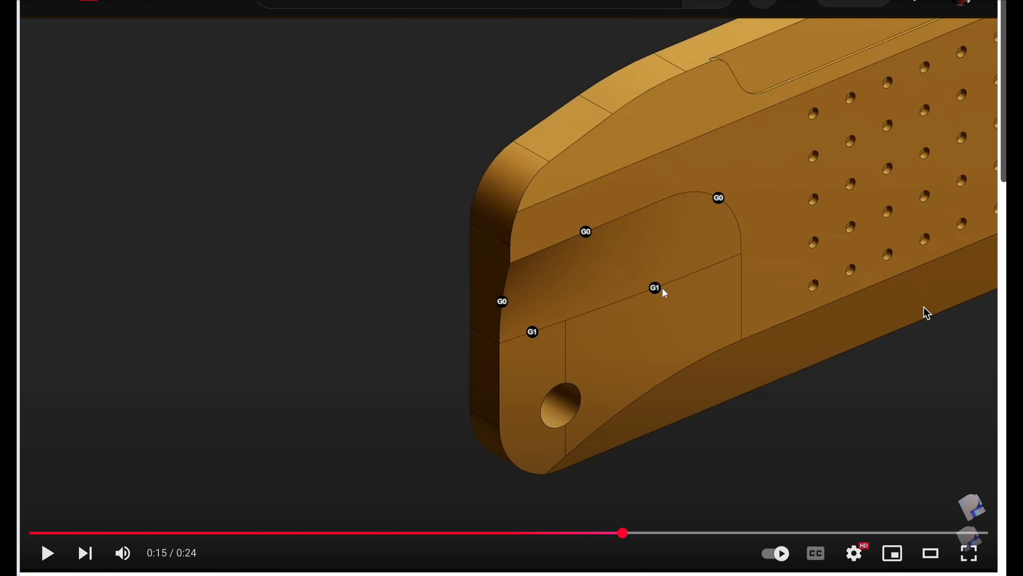
key("super+Tab")
left_click(541, 223, "shift")
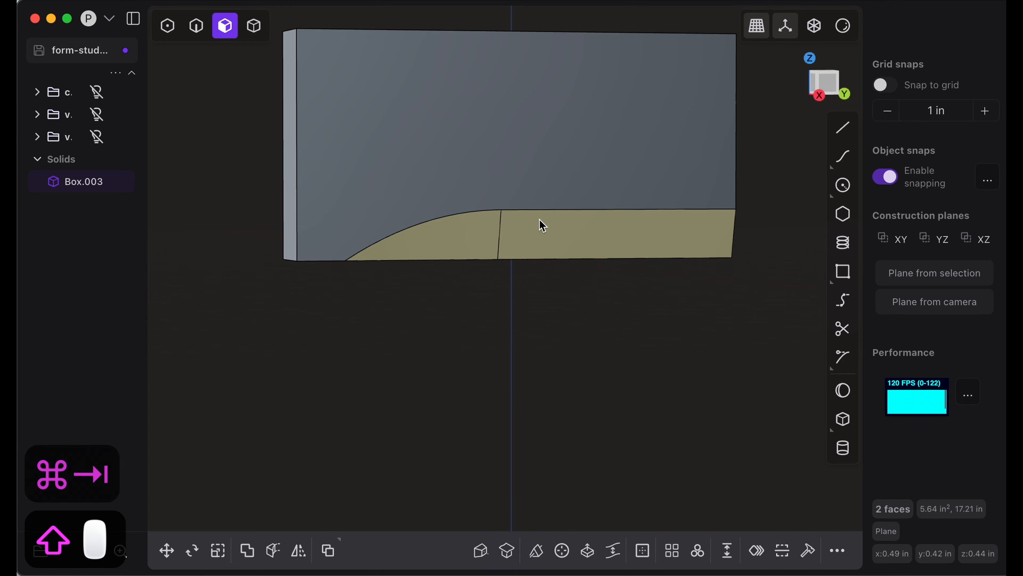
key("j")
- Cut the large side face lengthwise about a quarter of the way down from its upper edge
scroll(531, 256, "up", 5)
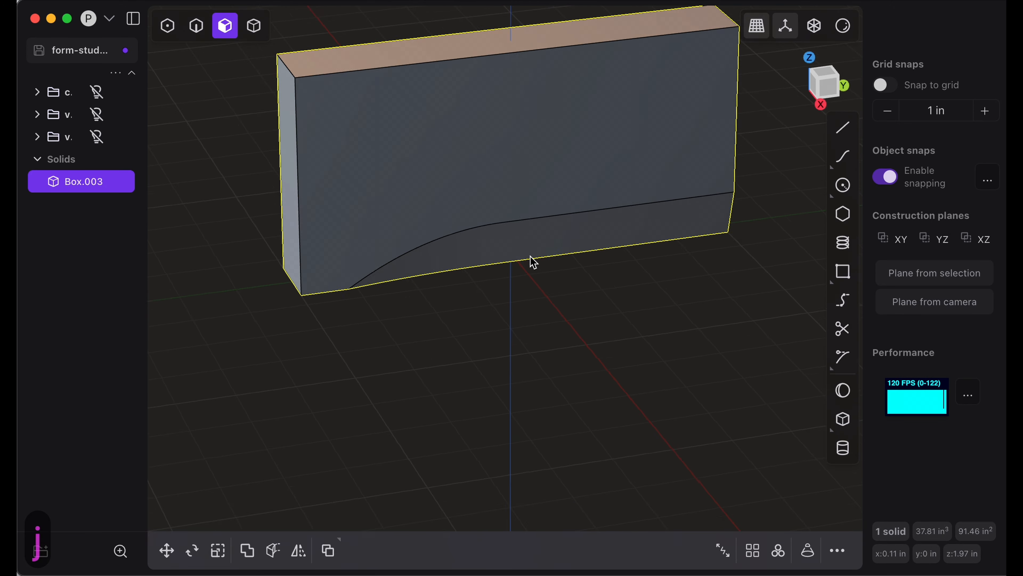
scroll(531, 256, "down", 3)
scroll(531, 257, "left", 3)
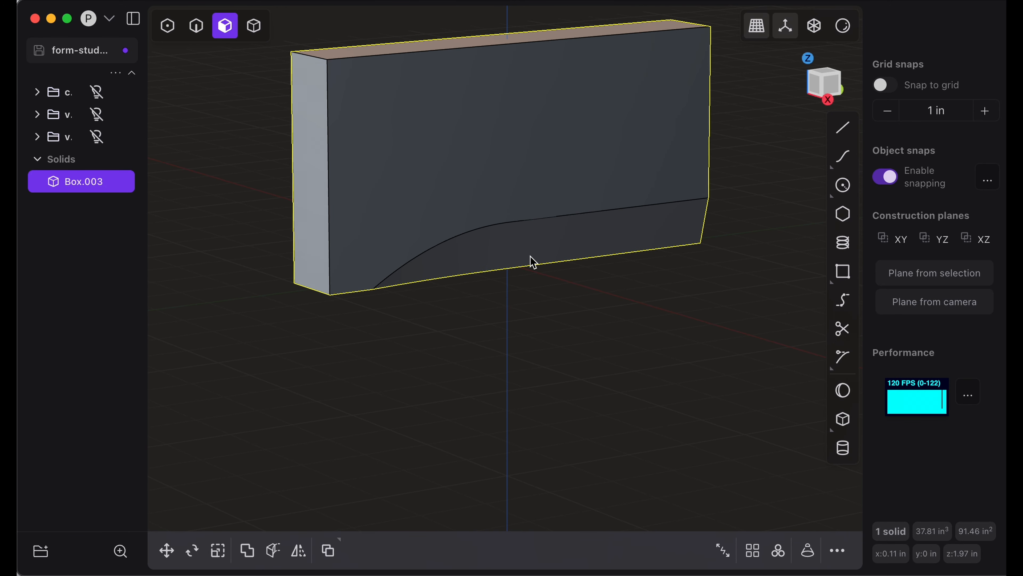
scroll(531, 256, "up", 5, "shift")
scroll(531, 256, "left", 4, "shift")
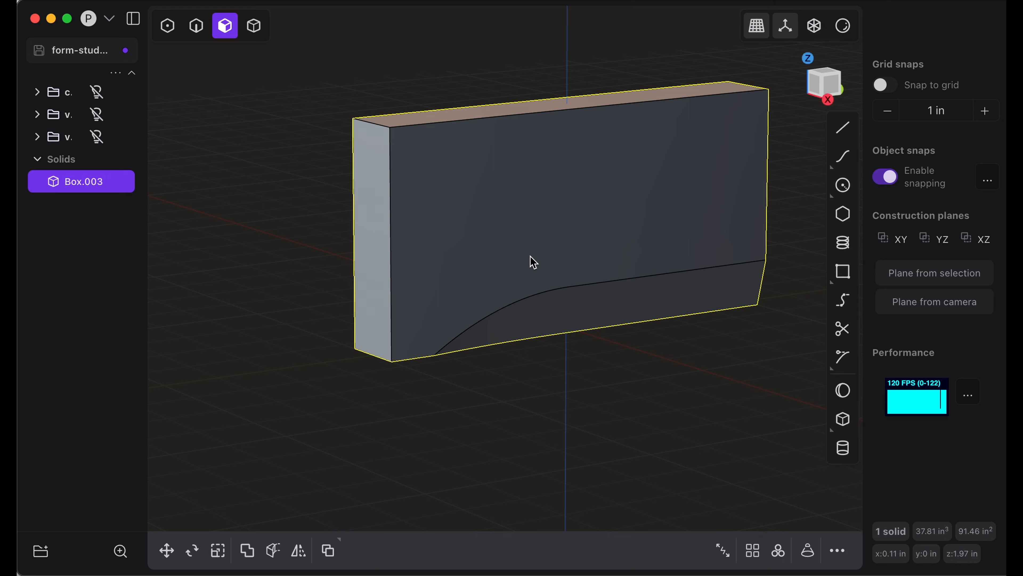
key("ctrl+r")
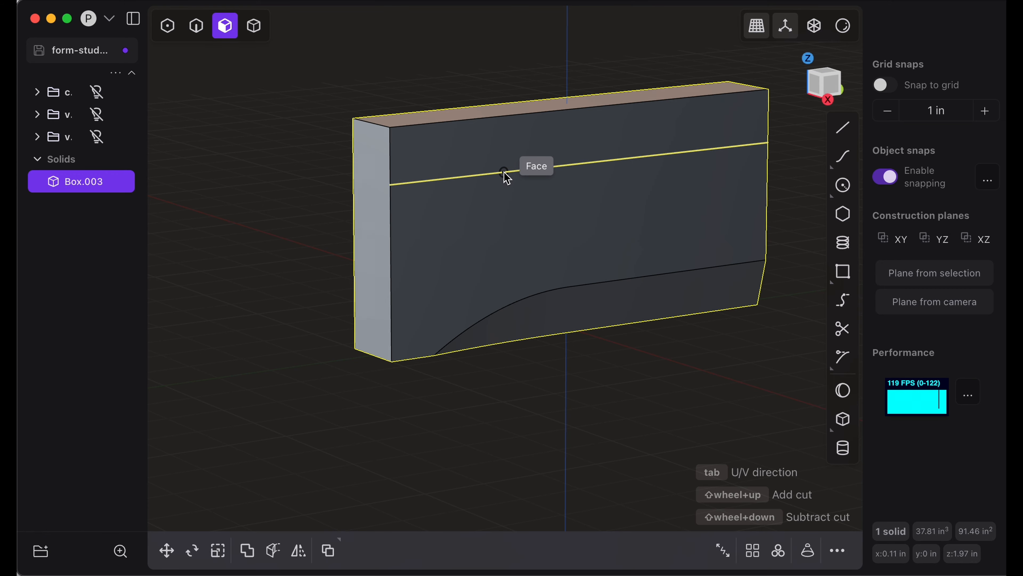
left_click(506, 177)
- Split the side face below the lengthwise cut vertically, about a third of its length from the bevel's run-out end
key("ctrl+r")
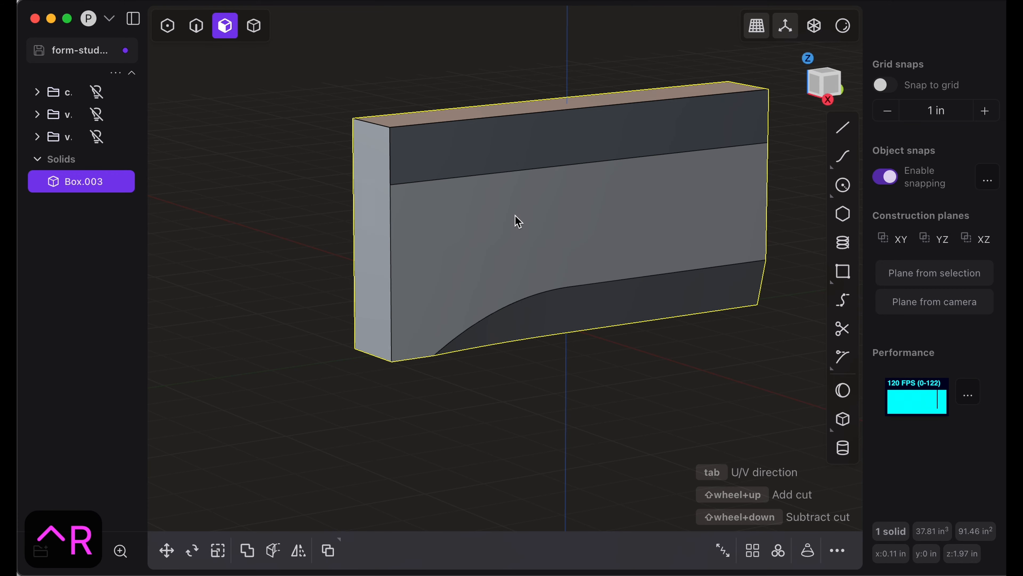
key("Tab")
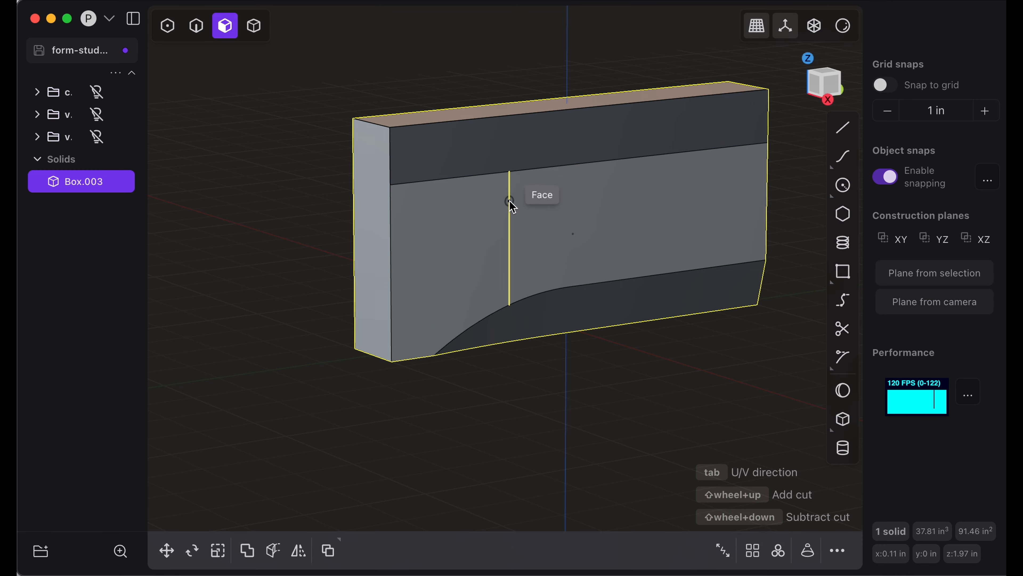
left_click(511, 203)
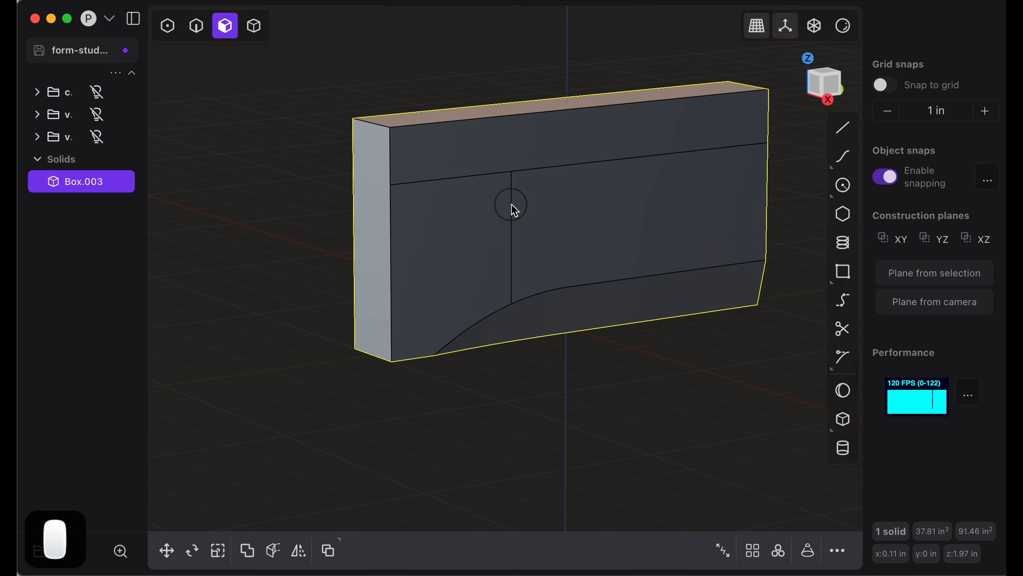
key("Return")
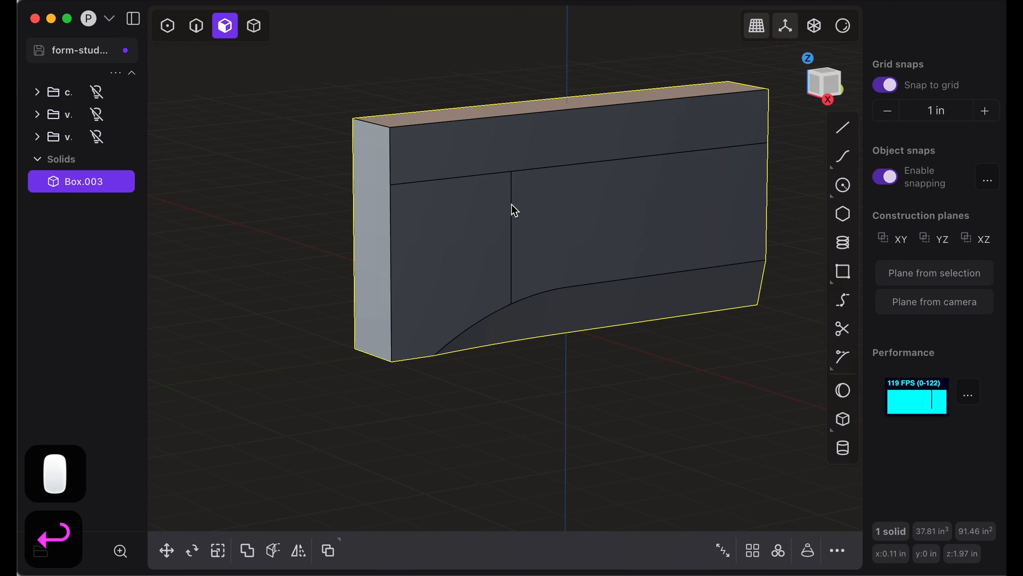
- Rotate the smaller face at the run-out end 5° about the negative Z axis, pivoting on the midpoint of the vertical cut edge
left_click(484, 245)
key("r")
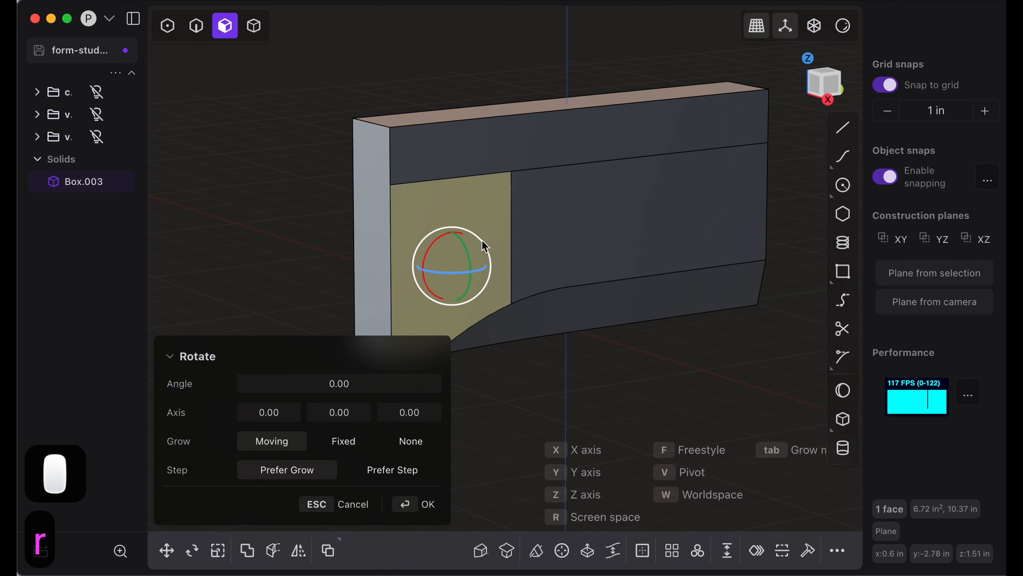
key("v")
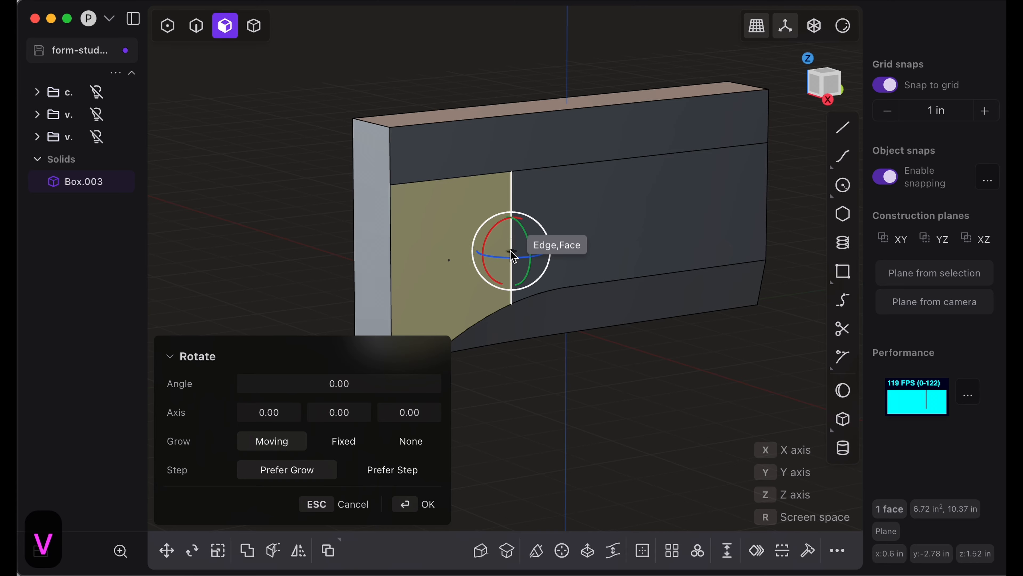
left_click(510, 251)
scroll(511, 251, "left", 3)
scroll(511, 250, "down", 2)
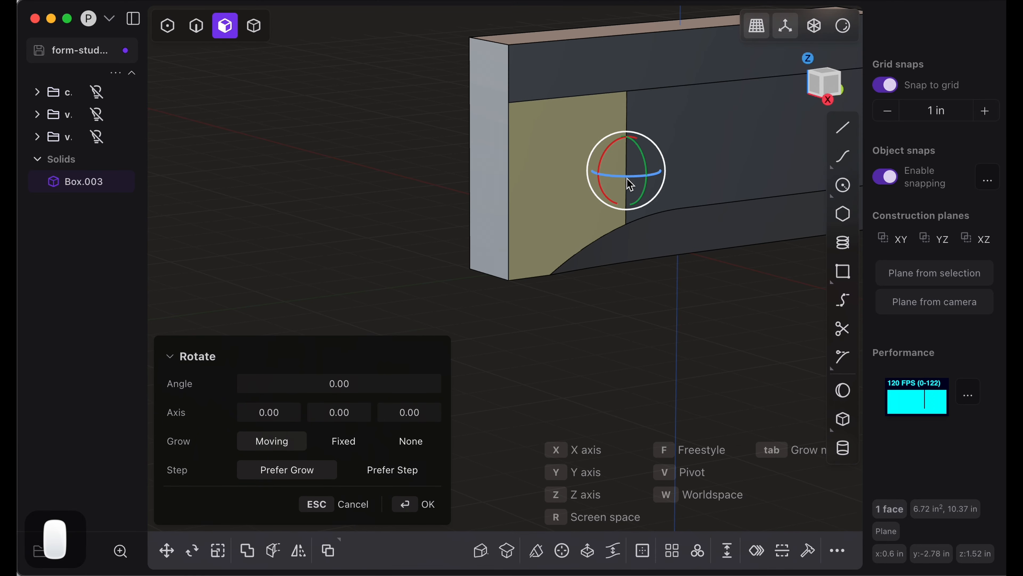
left_click_drag(630, 178, 633, 180)
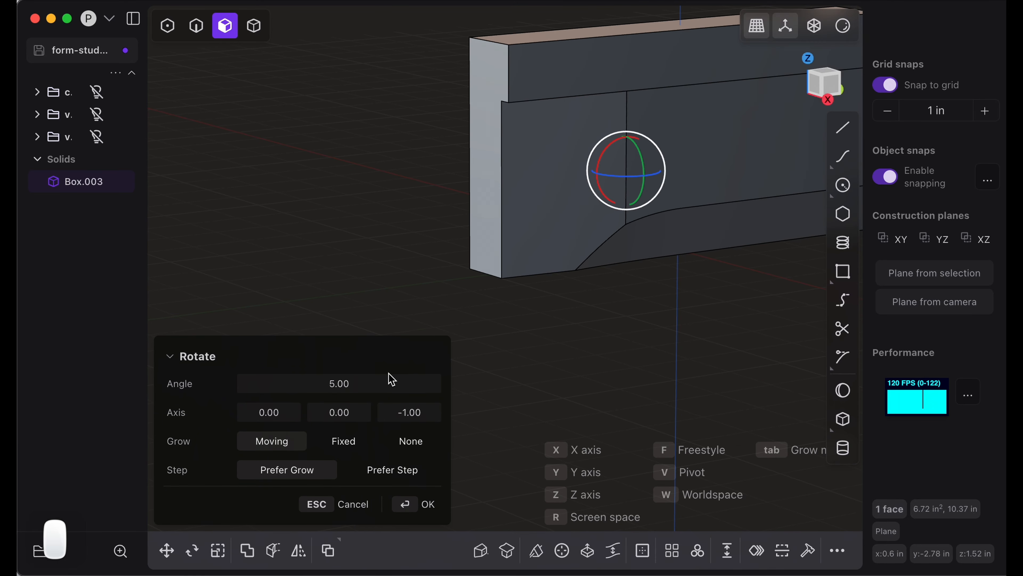
- Set the end face's rotation angle to 4° and apply the rotation
scroll(564, 265, "down", 6)
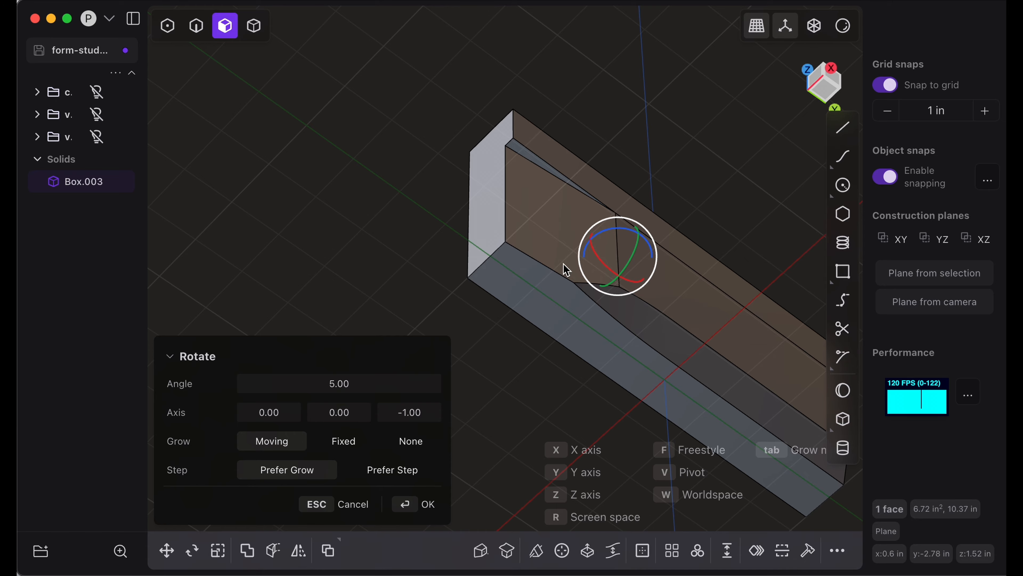
scroll(564, 264, "up", 8)
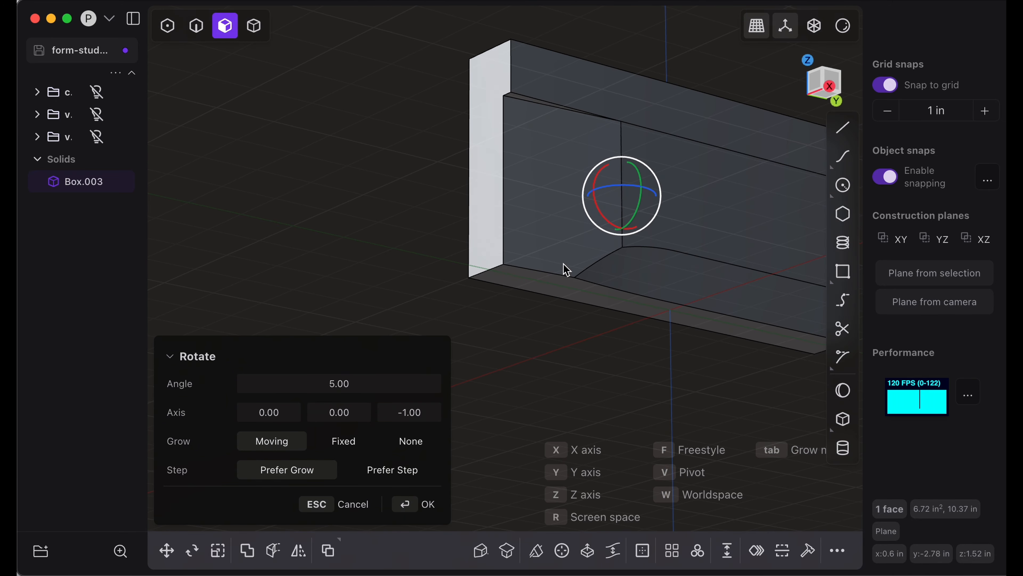
scroll(566, 270, "up", 8)
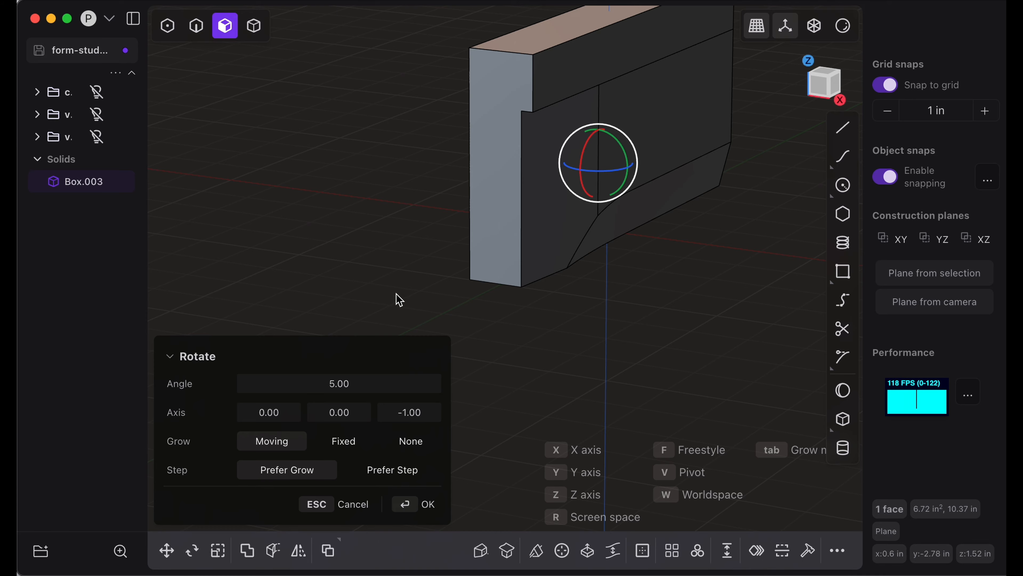
left_click(366, 385)
type("4")
key("Return")
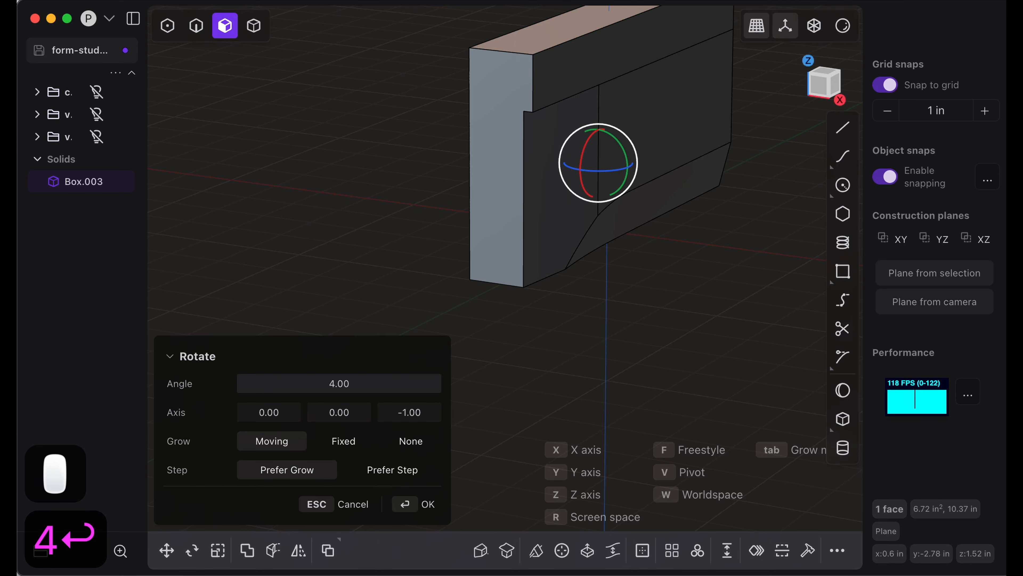
left_click(429, 508)
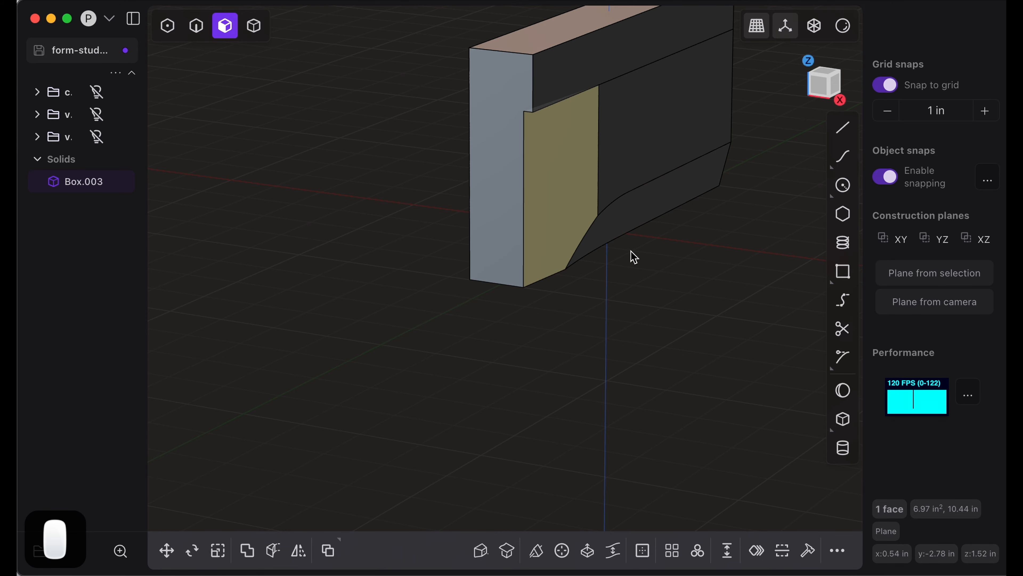
- Examine the rotated end face and the ledge above it from several angles
scroll(635, 257, "up", 5)
scroll(635, 257, "down", 3)
scroll(635, 258, "up", 8, "shift")
scroll(635, 257, "down", 5)
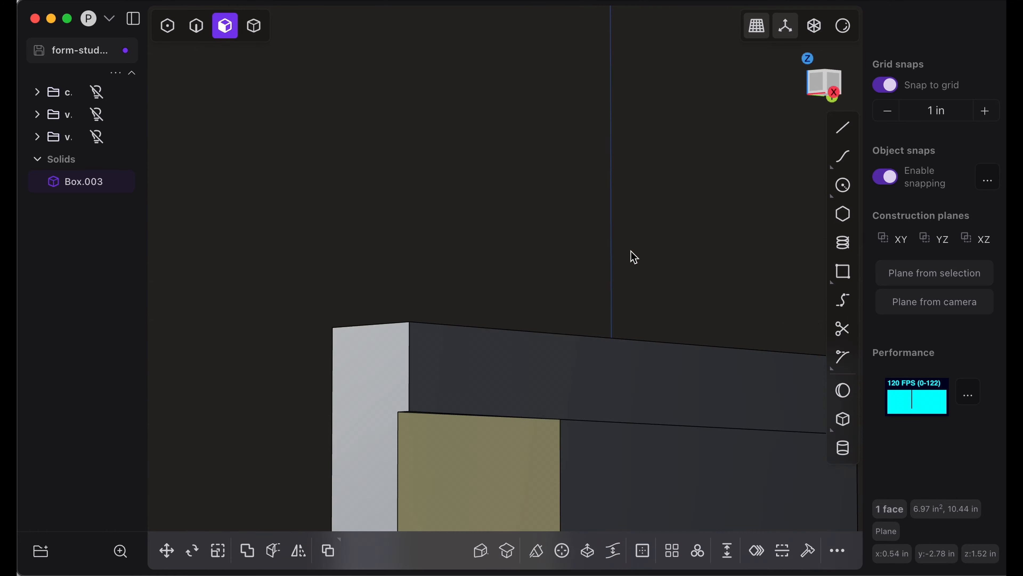
scroll(634, 257, "up", 5)
scroll(635, 257, "down", 5, "shift")
scroll(634, 258, "down", 5)
scroll(634, 257, "up", 2)
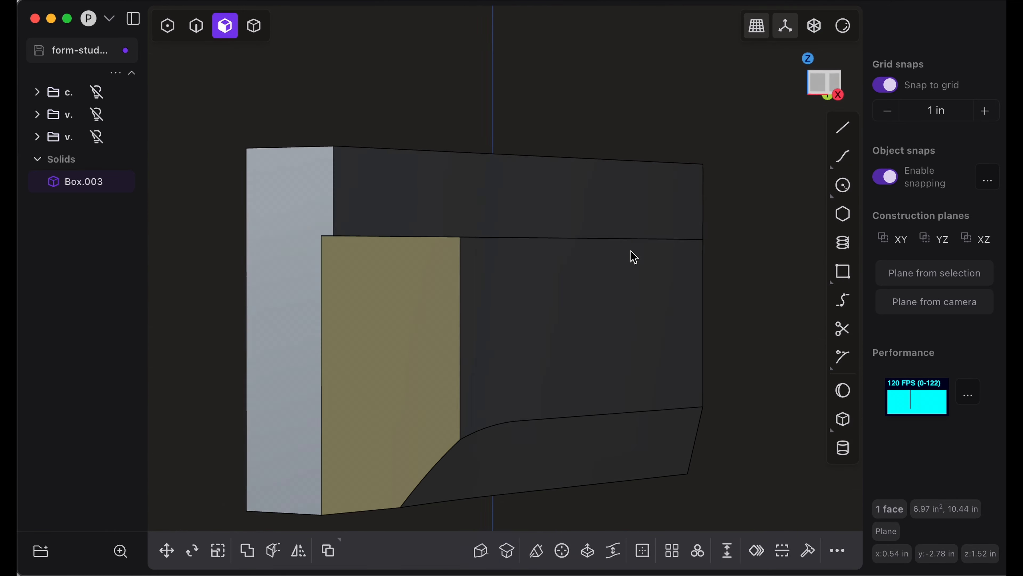
scroll(634, 258, "right", 5)
scroll(635, 257, "down", 5, "shift")
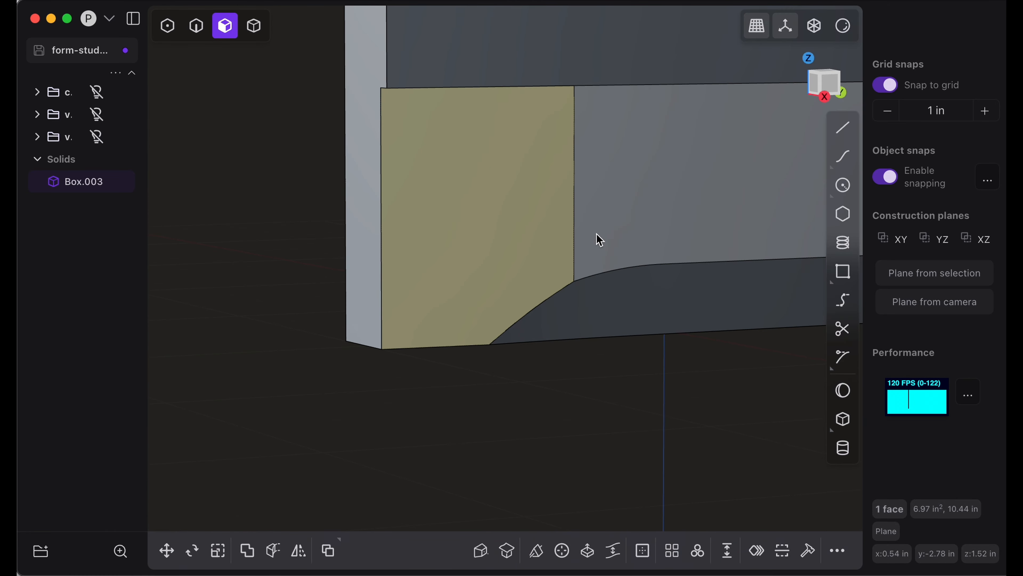
- Fillet the vertical edge between the rotated end face and the flat side face with a distance of 18.5 in
key("2")
left_click(575, 229)
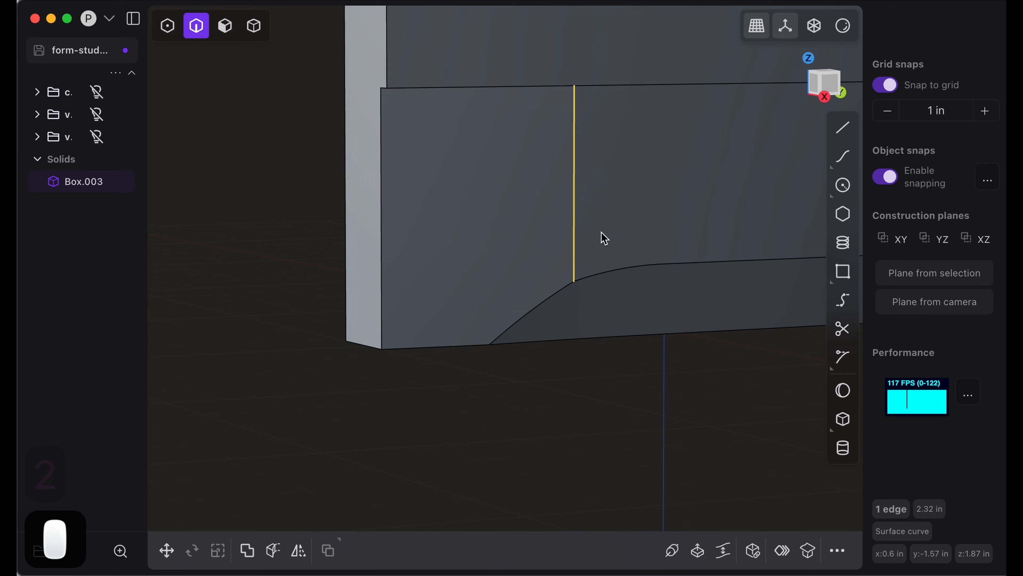
scroll(604, 237, "down", 5)
scroll(605, 238, "right", 2, "shift")
key("b")
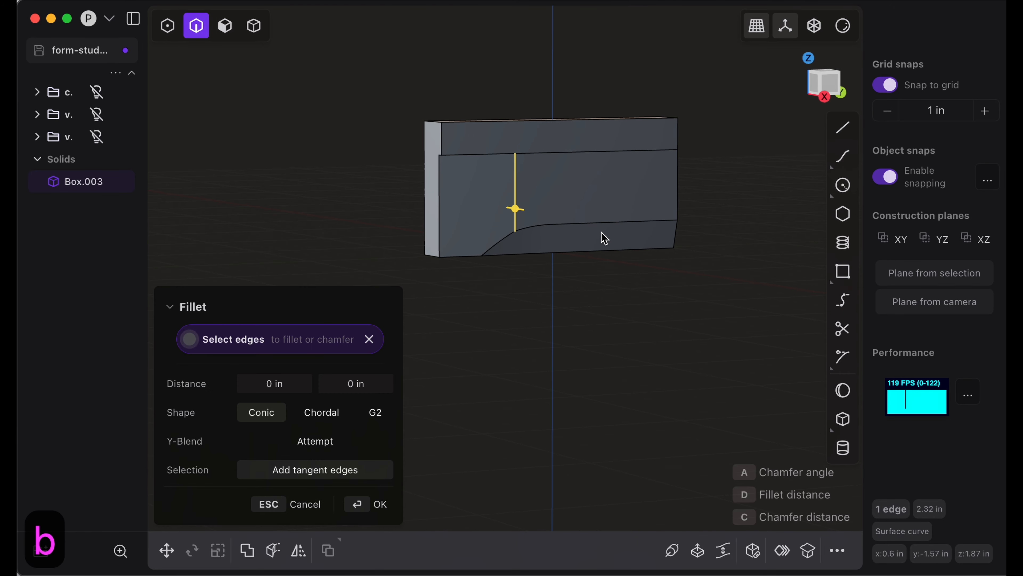
key("d")
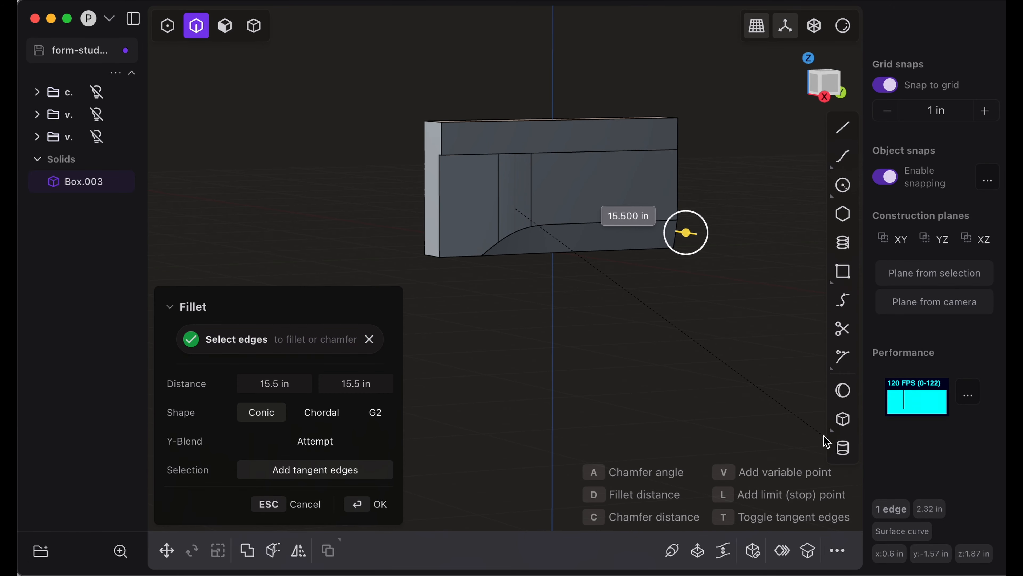
left_click(869, 483)
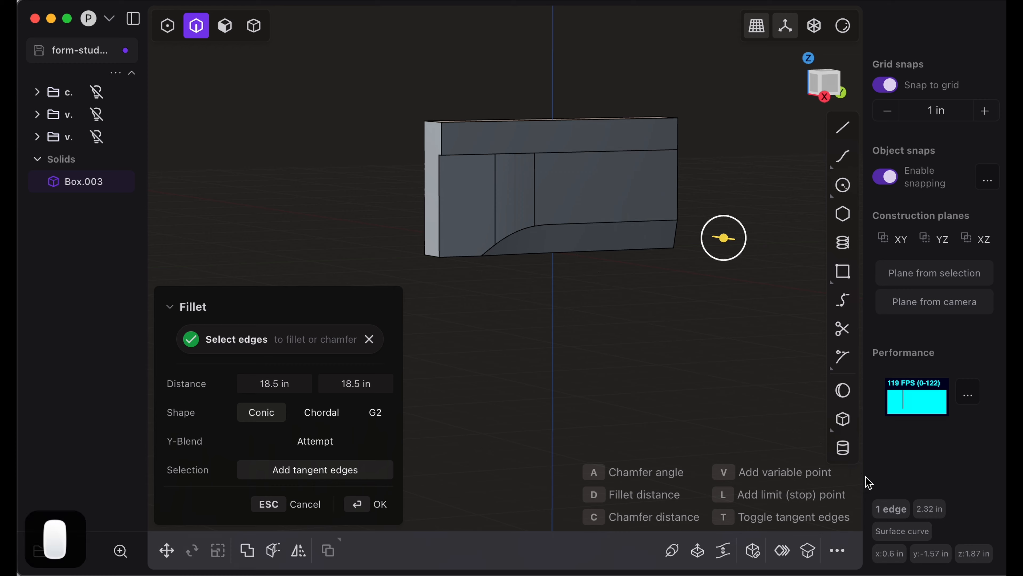
- Set both fillet distances of the vertical edge to 22 in and apply the fillet
left_click(297, 383)
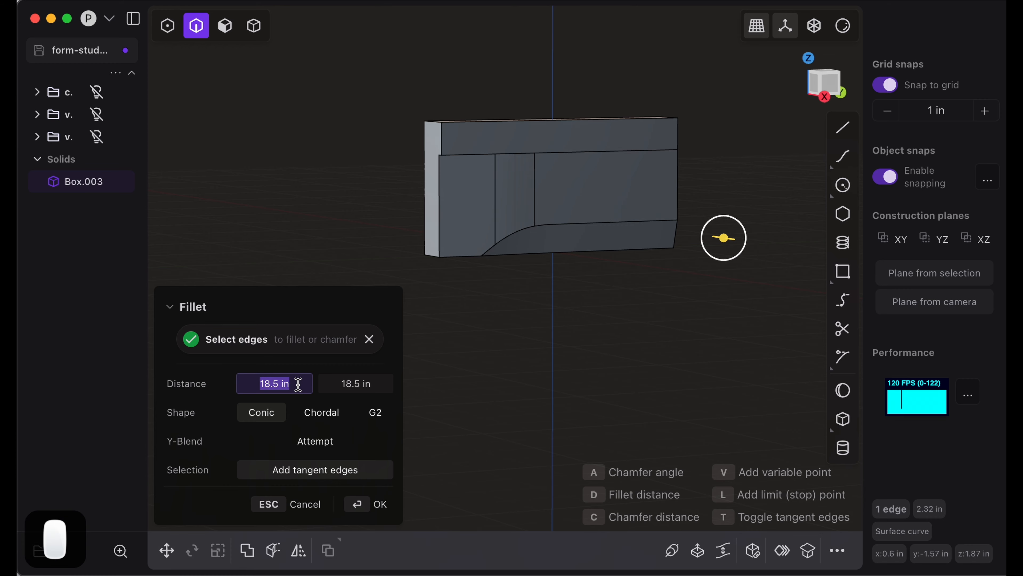
type("22")
key("Tab")
type("22")
key("Tab")
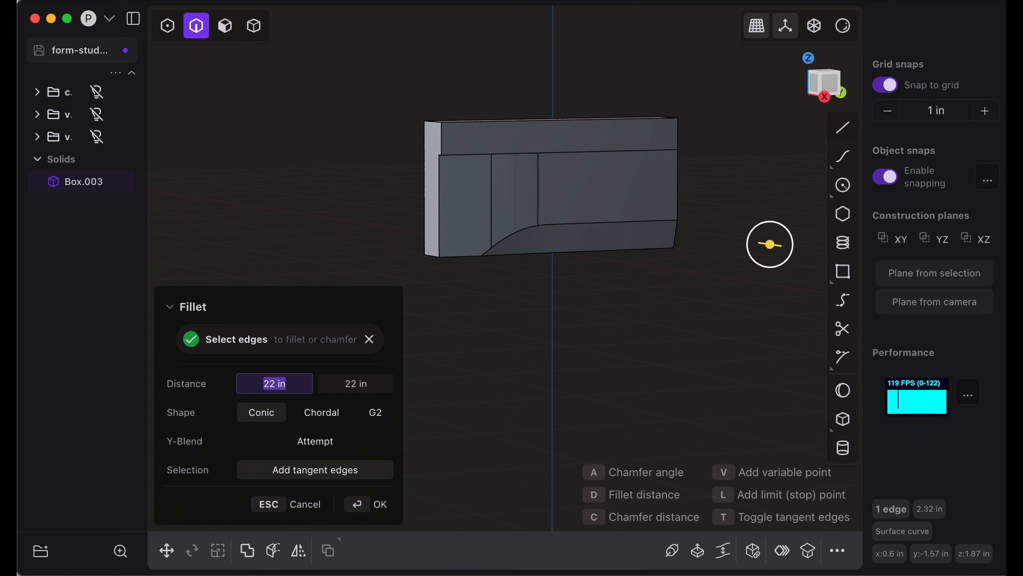
key("Return")
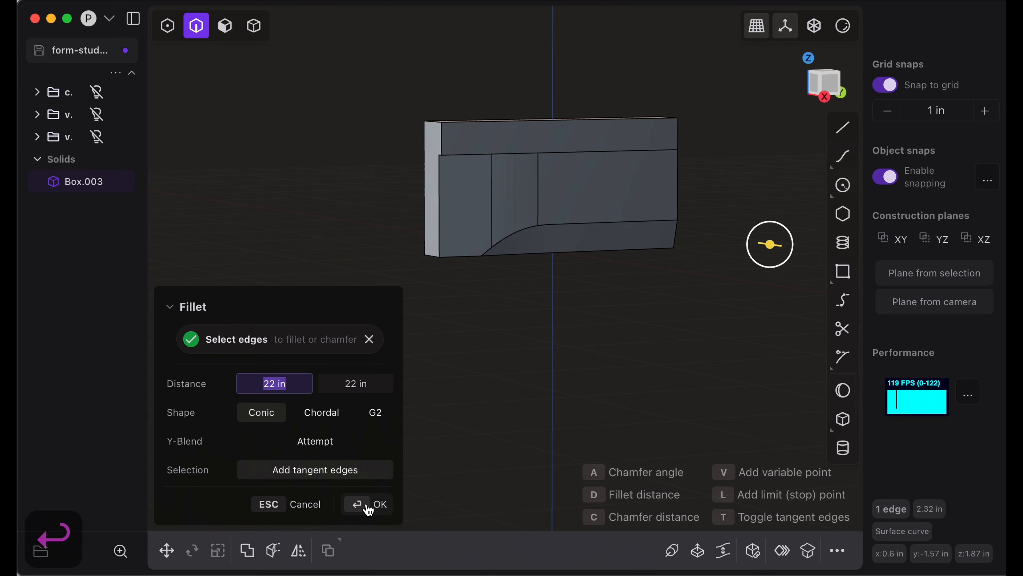
left_click(367, 505)
- Hide the grid and draw a line about 5.285 in long along Y from the midpoint of the fillet's inner edge past the body's end
scroll(499, 192, "up", 5)
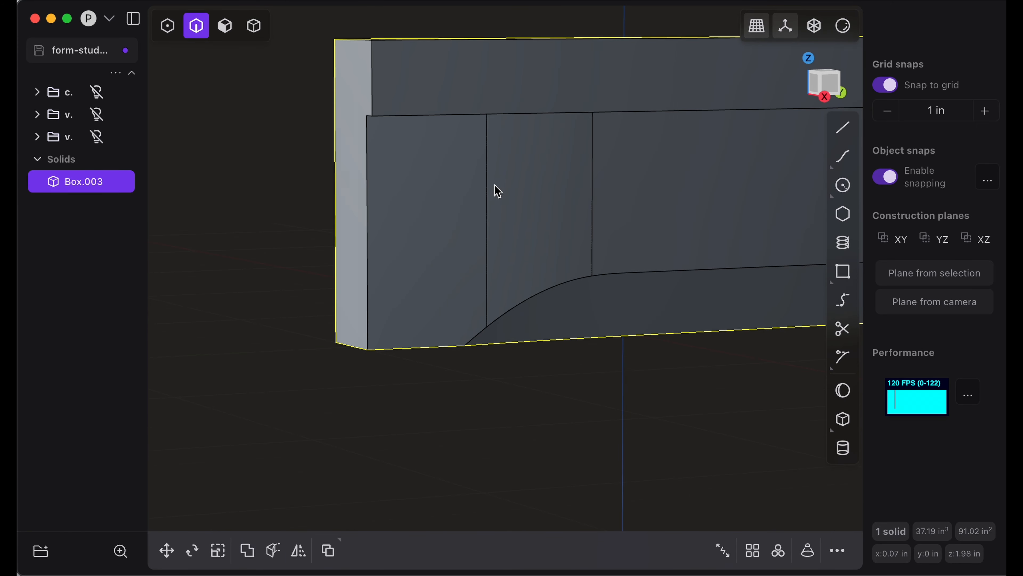
scroll(499, 191, "right", 1)
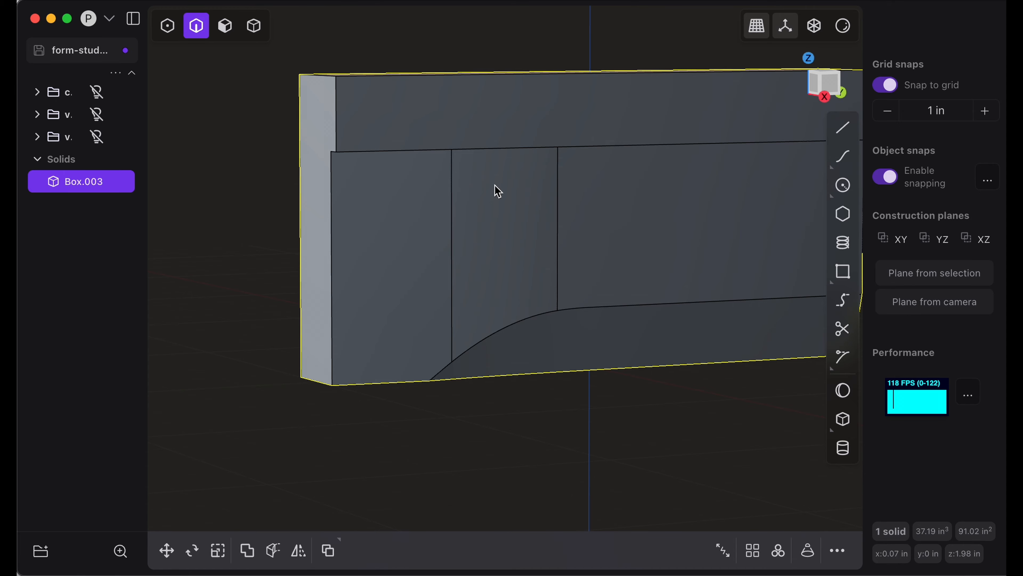
key("8")
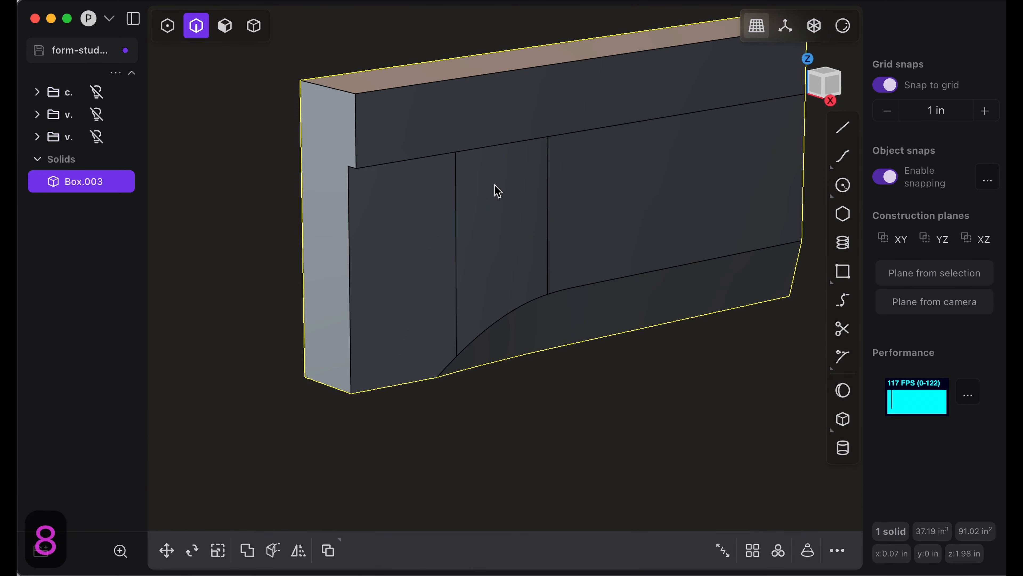
key("shift+a")
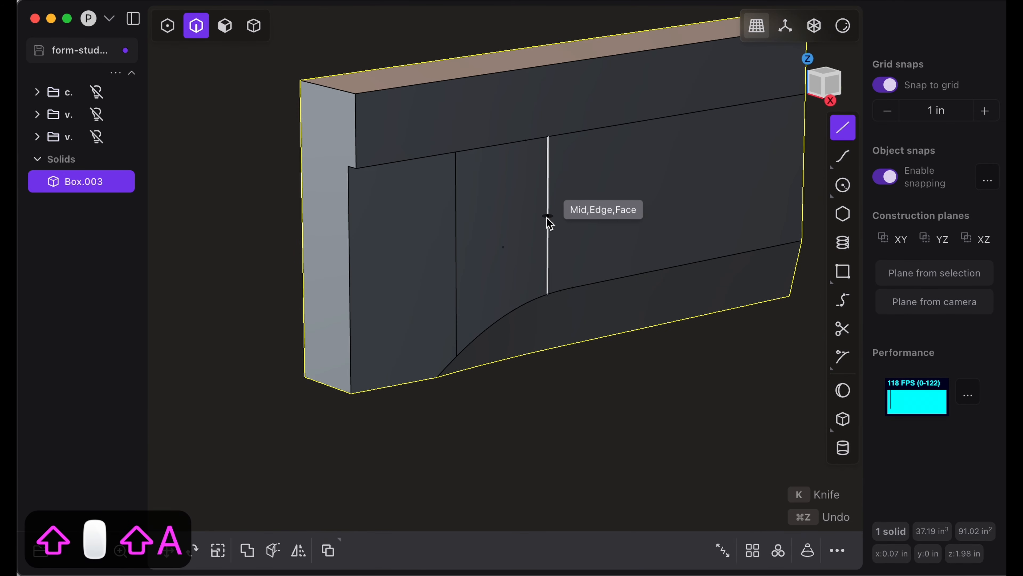
left_click(549, 216)
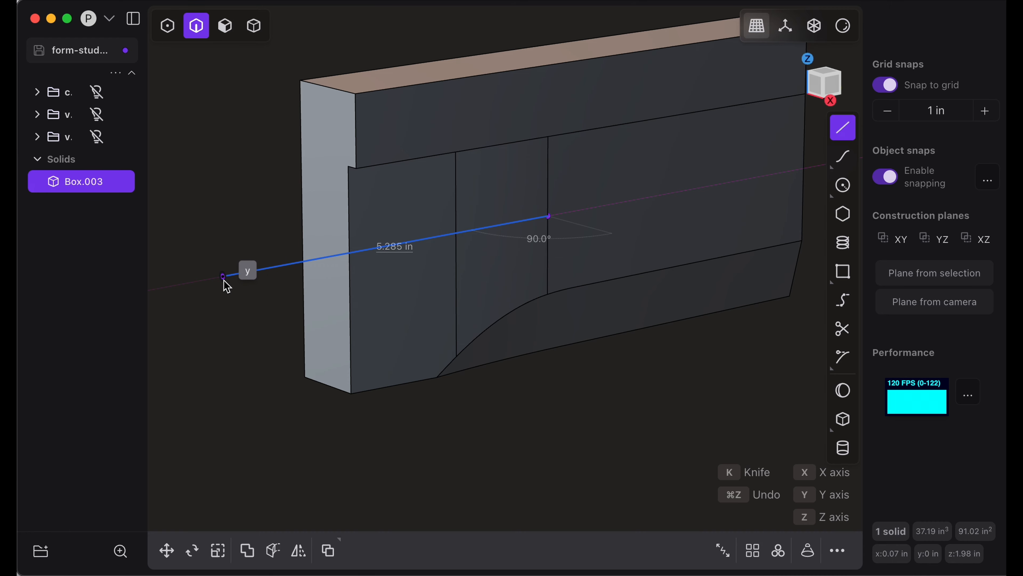
left_click(224, 277)
key("Return")
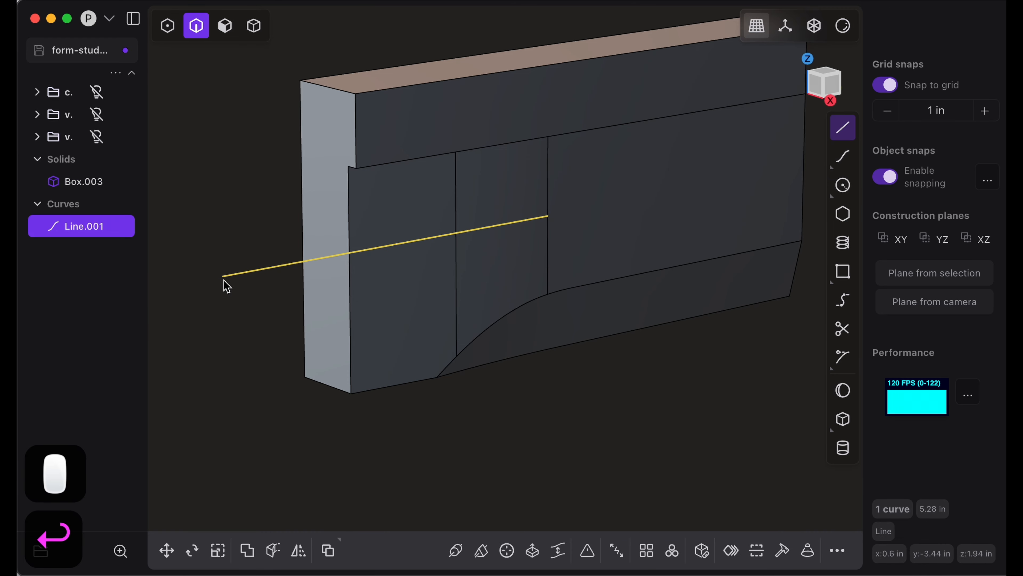
- Move the new line 1 in along X, away from the side face
key("g")
key("x")
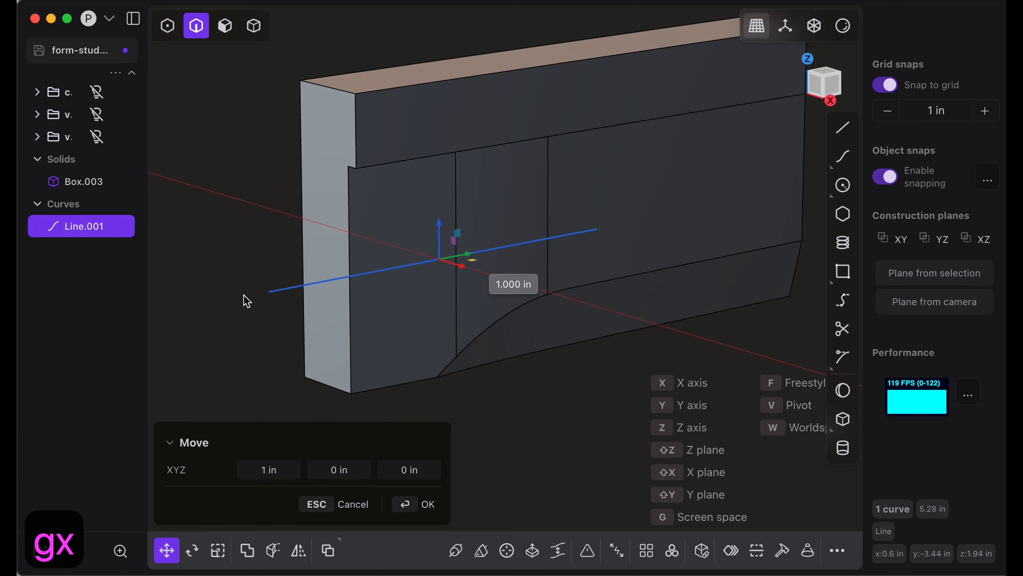
left_click(267, 305)
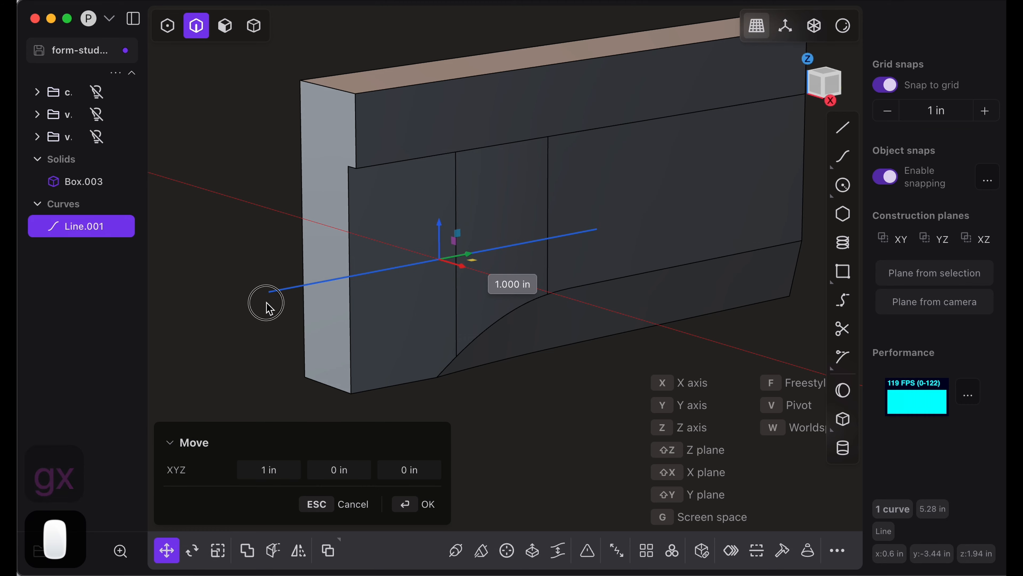
- Turn off grid snapping and imprint the offset line onto the body using the vector method with direction 1, 0, 0
left_click(886, 85)
key("Return")
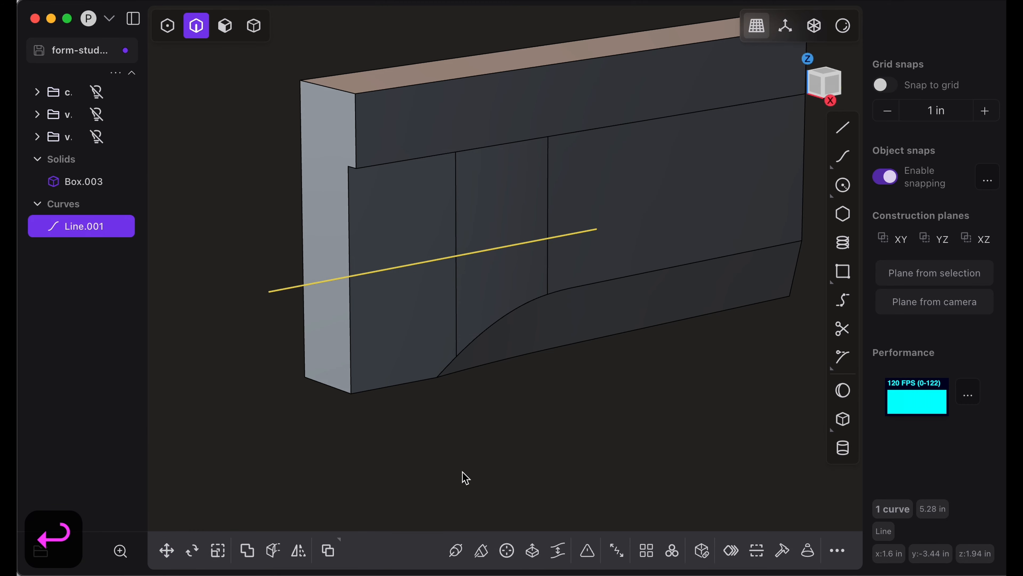
key("shift+i")
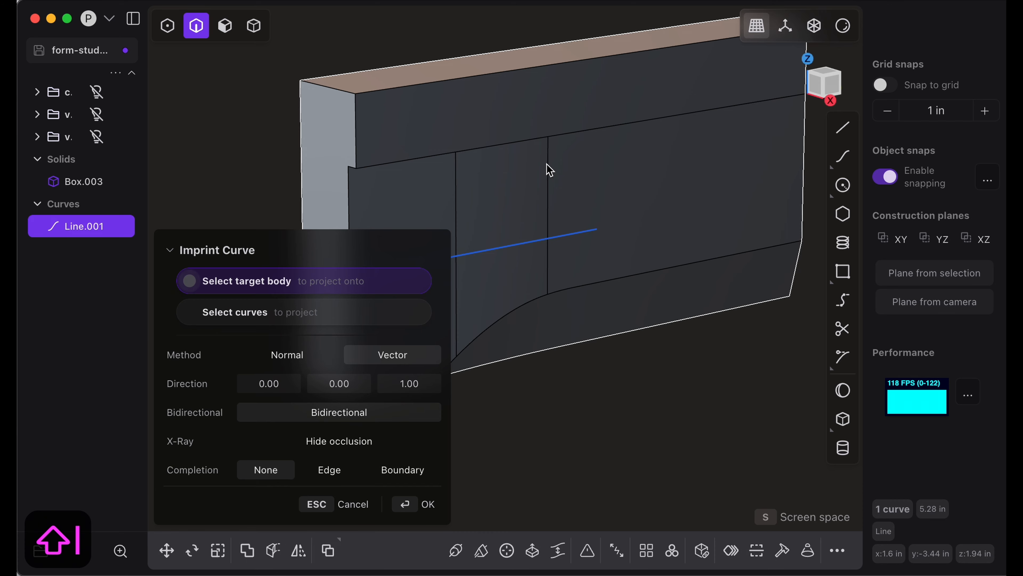
left_click(550, 170)
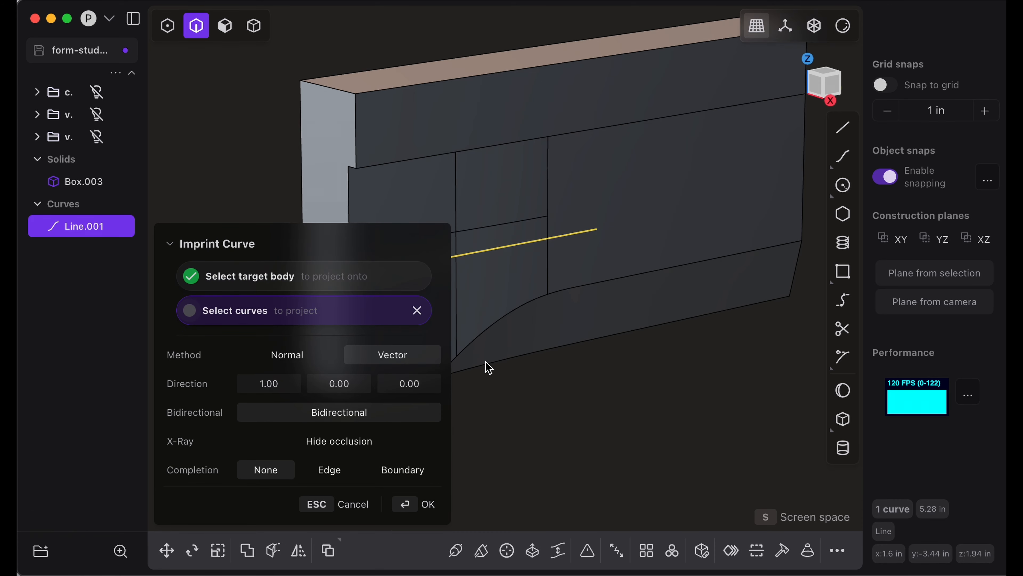
left_click(430, 512)
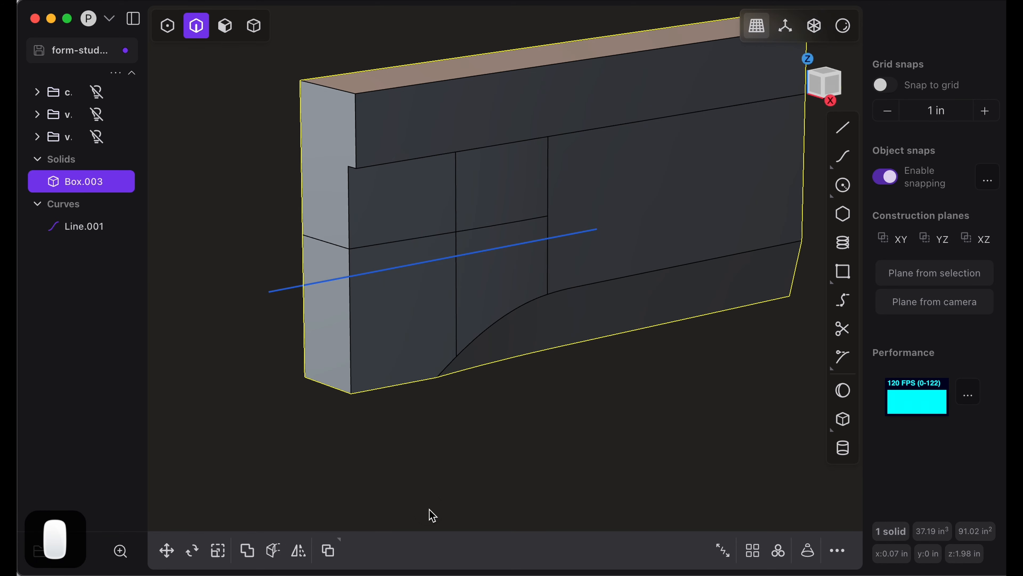
- Delete the construction line beside the body
key("v")
left_click(281, 290)
key("x")
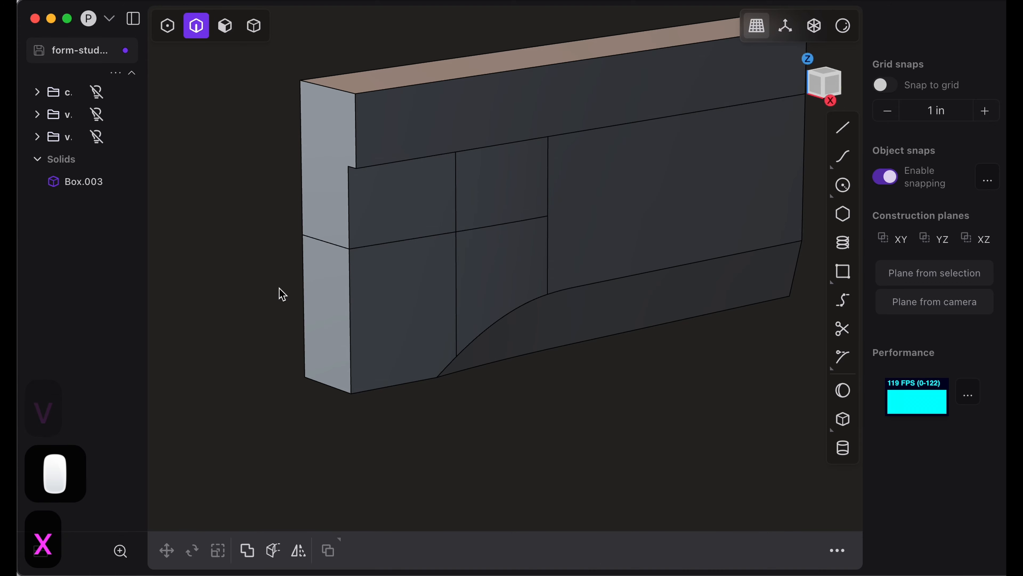
- Try deleting the imprinted edge on the opposite side face and undo the deletion
scroll(349, 271, "left", 10)
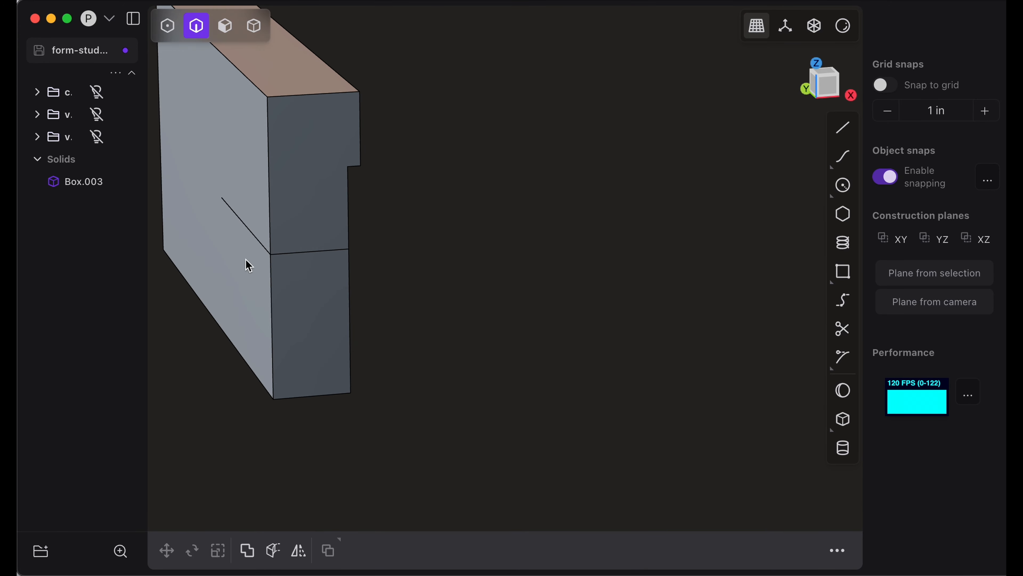
left_click(257, 242)
key("x")
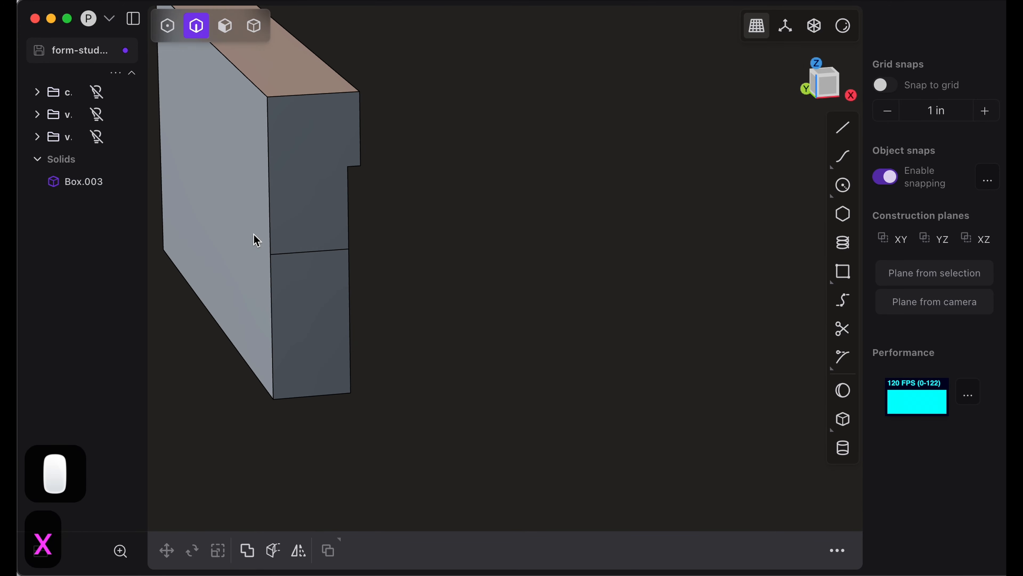
key("super+z")
scroll(256, 241, "right", 10)
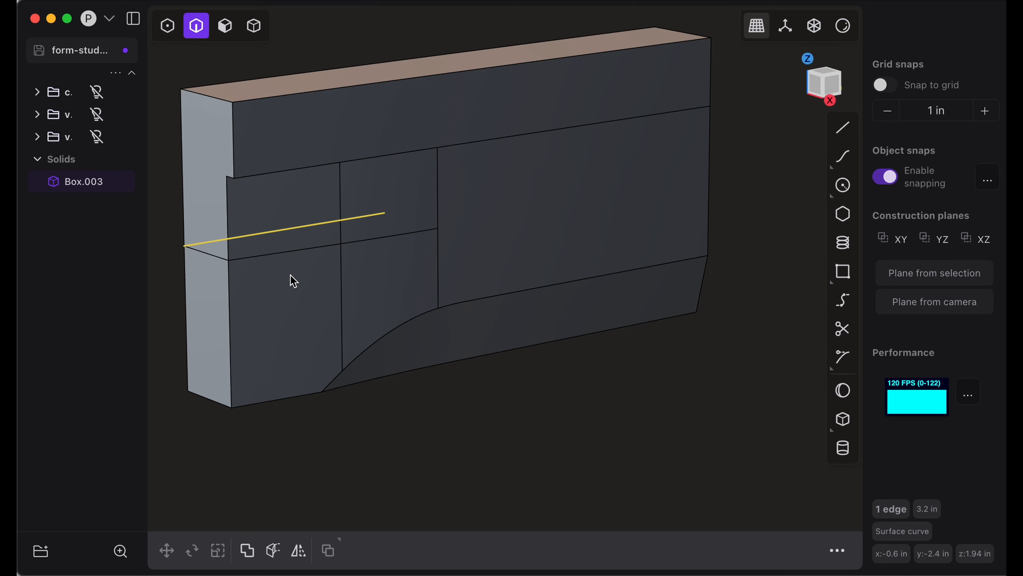
left_click(359, 463)
- Delete the thin ledge face and the two recess faces above the imprinted line without healing, leaving an opening in the body
scroll(336, 242, "up", 10)
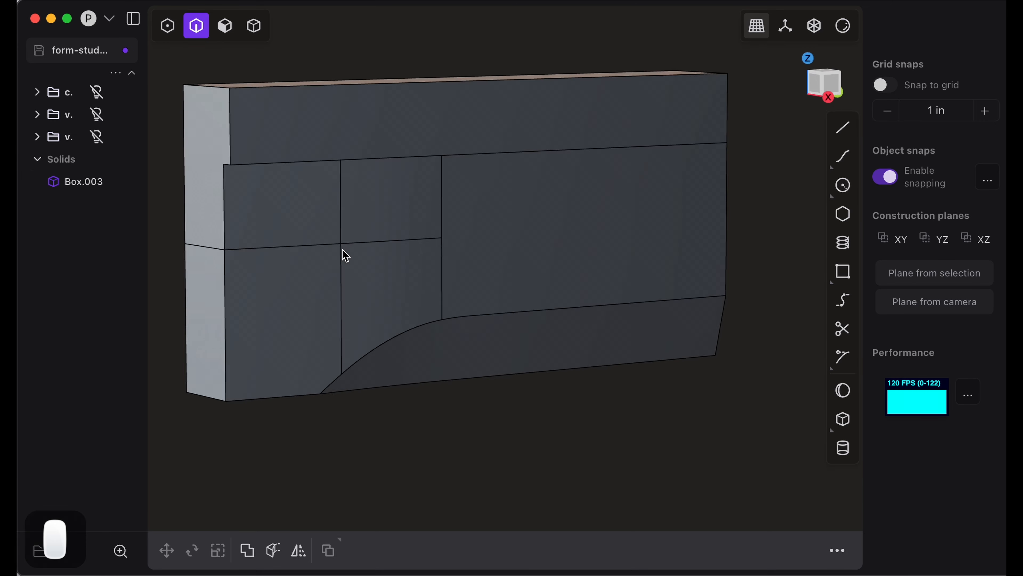
key("3")
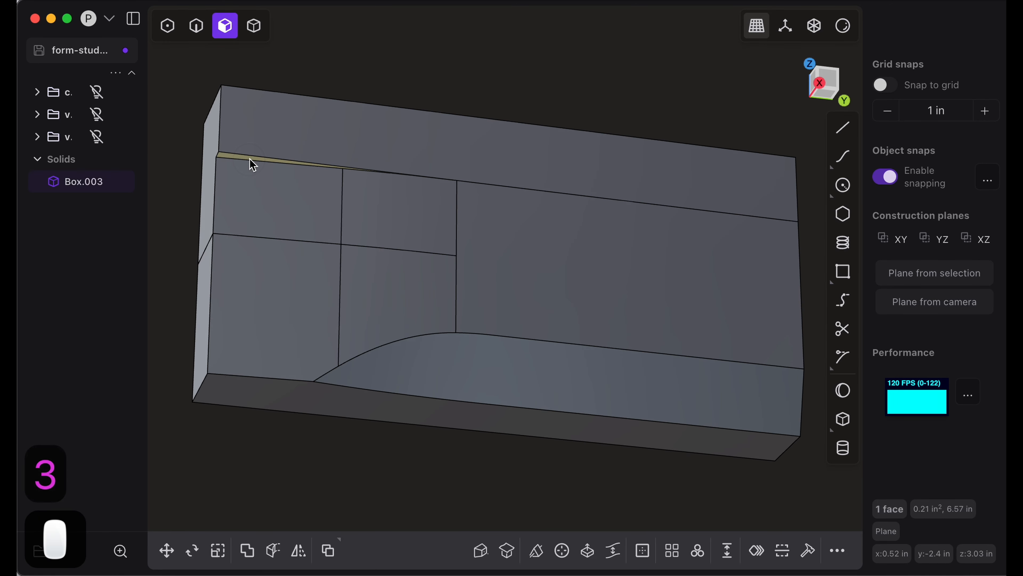
left_click(269, 185, "shift")
left_click(379, 210, "shift")
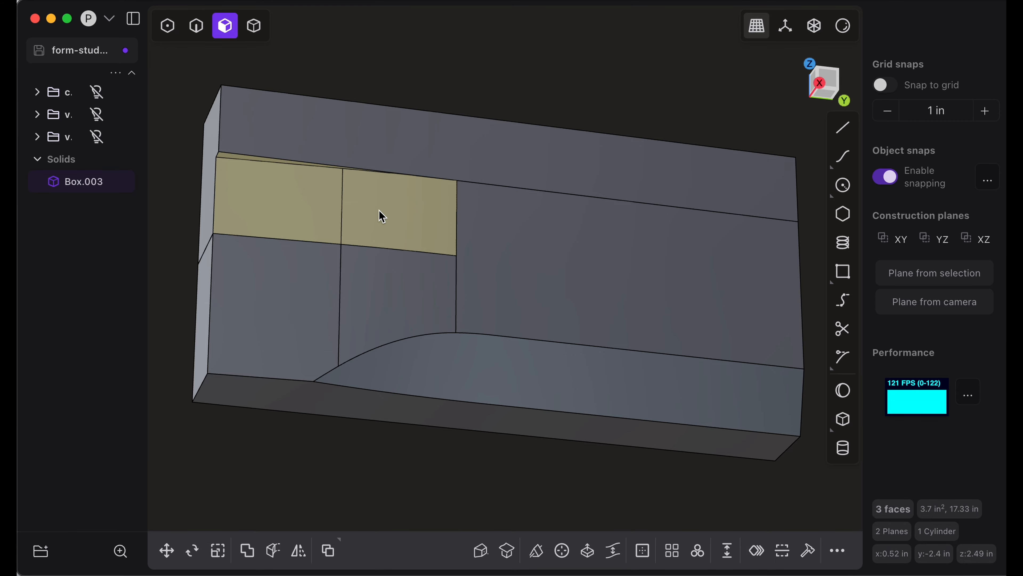
key("x")
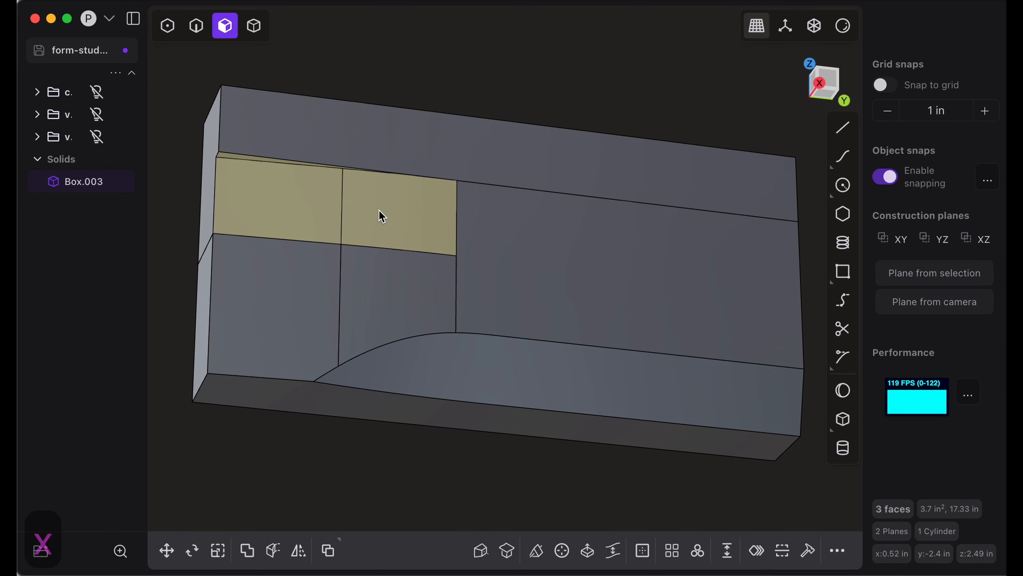
key("shift+x")
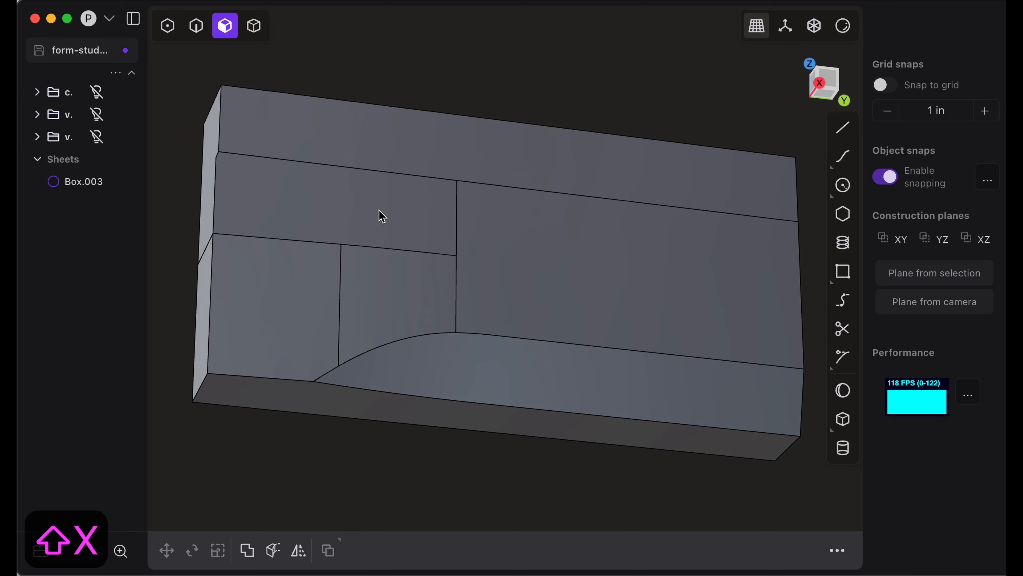
- Check the length of the vertical edge between the imprinted line and the curved bevel at the recess's inner end
middle_click_drag(379, 210, 349, 244)
scroll(349, 243, "up", 5)
scroll(349, 243, "down", 5)
scroll(345, 237, "left", 5)
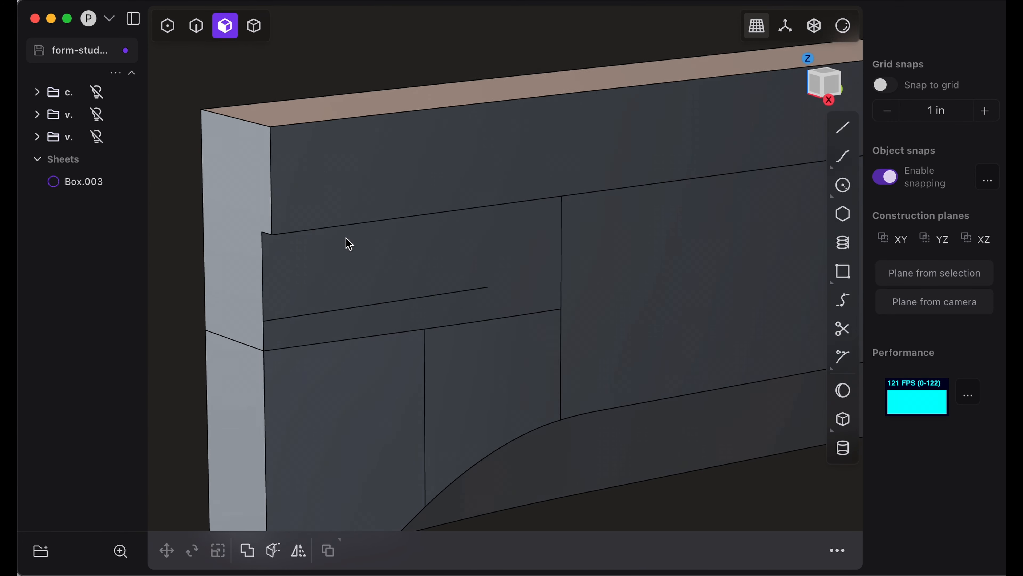
scroll(345, 236, "left", 3, "shift")
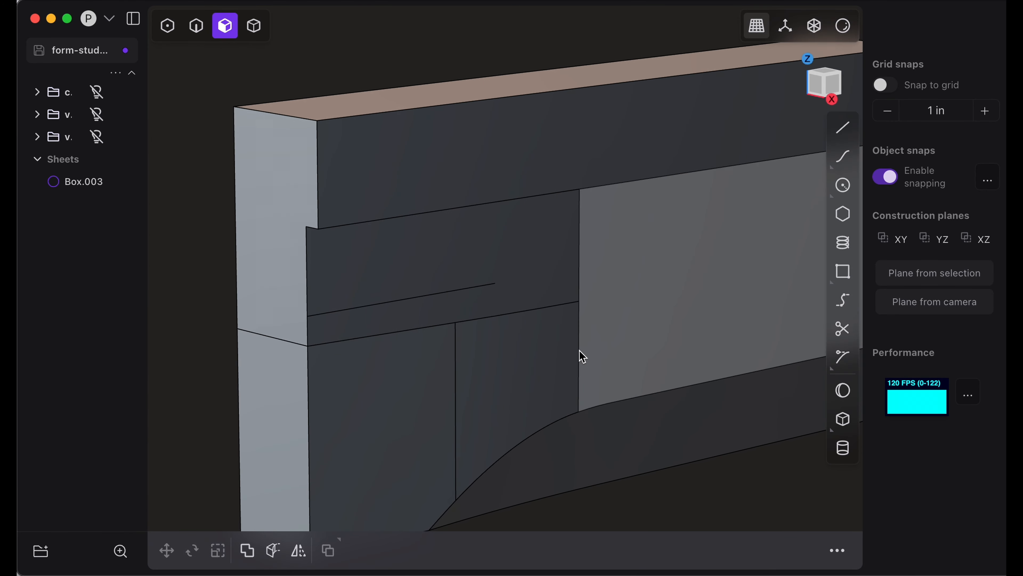
left_click(579, 353)
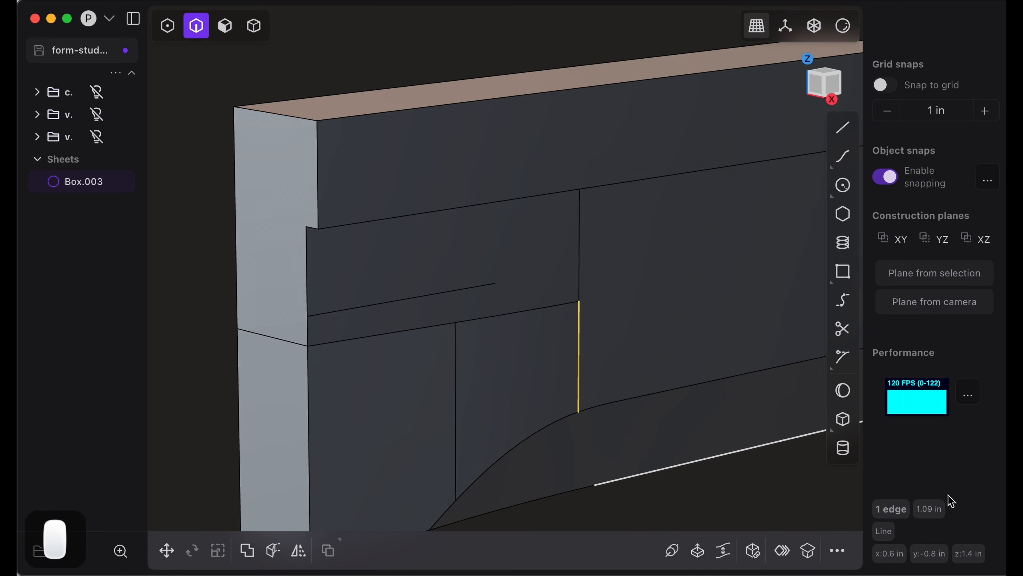
mouse_move(926, 507)
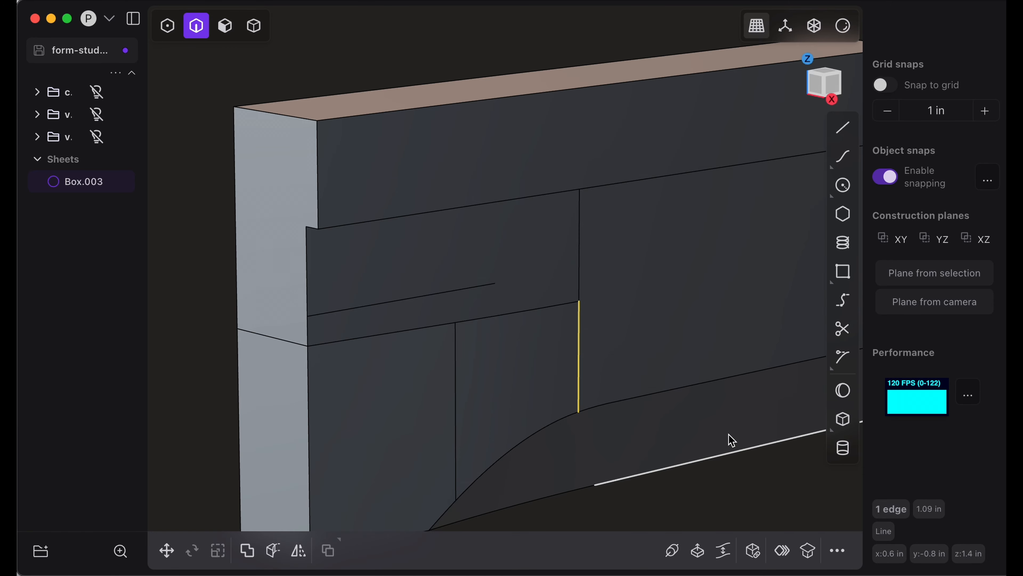
- Extend the side sheet linearly by 1.09 in from the opening's inner vertical edge toward the notched end
left_click(580, 273)
middle_click_drag(580, 273, 595, 269)
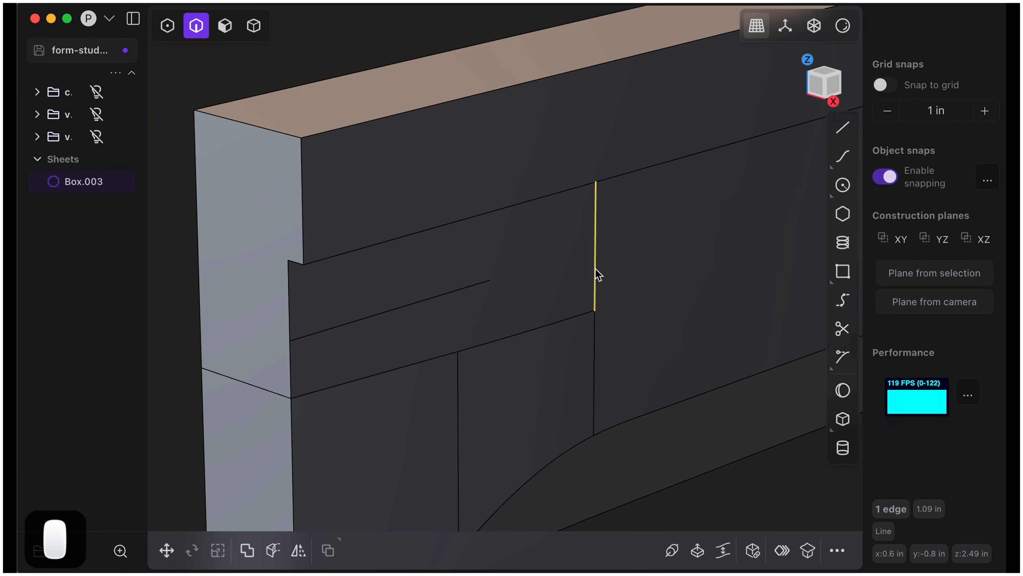
type("fext")
key("Up")
key("Up")
key("Up")
key("Up")
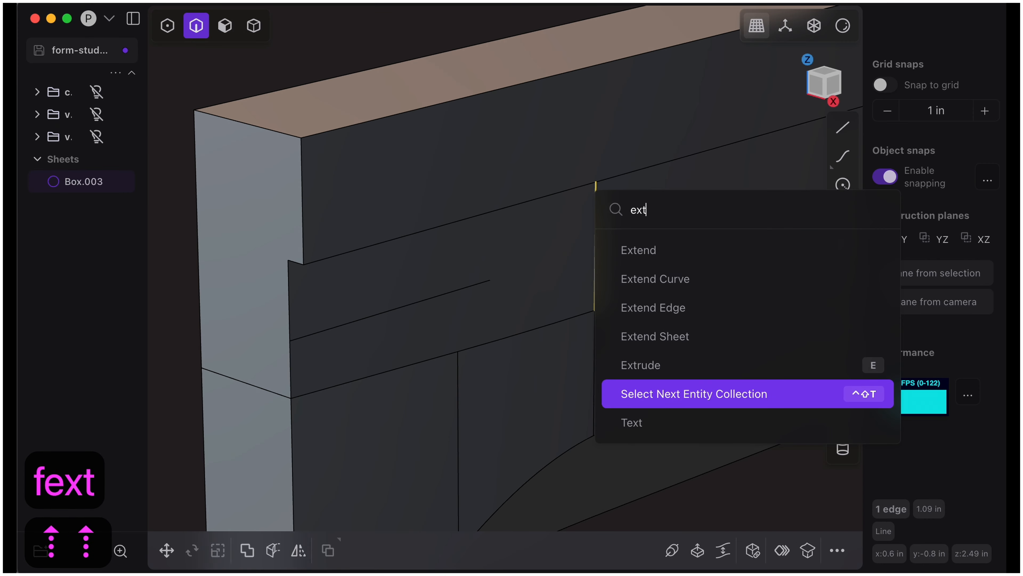
key("Return")
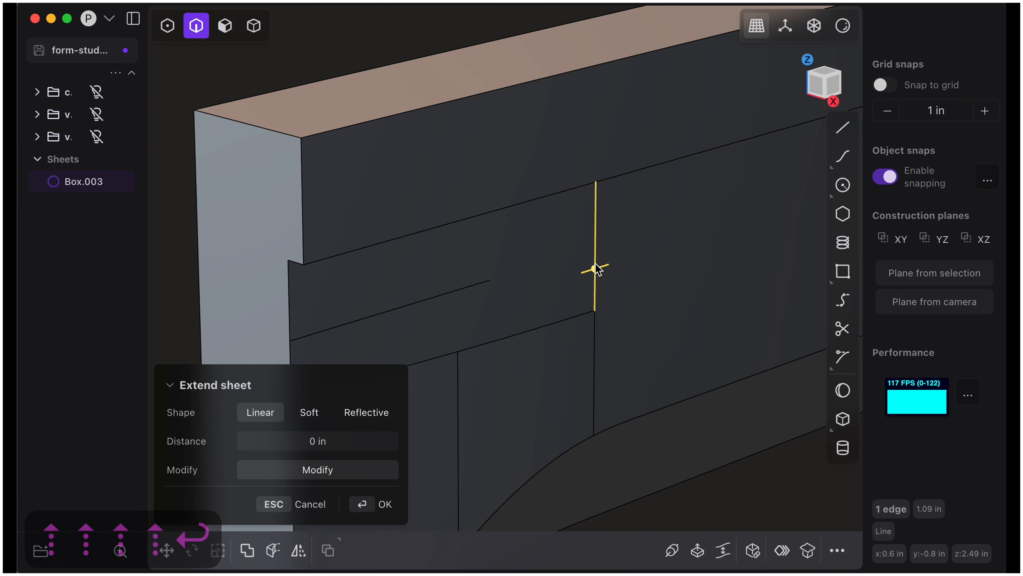
left_click_drag(589, 272, 537, 286)
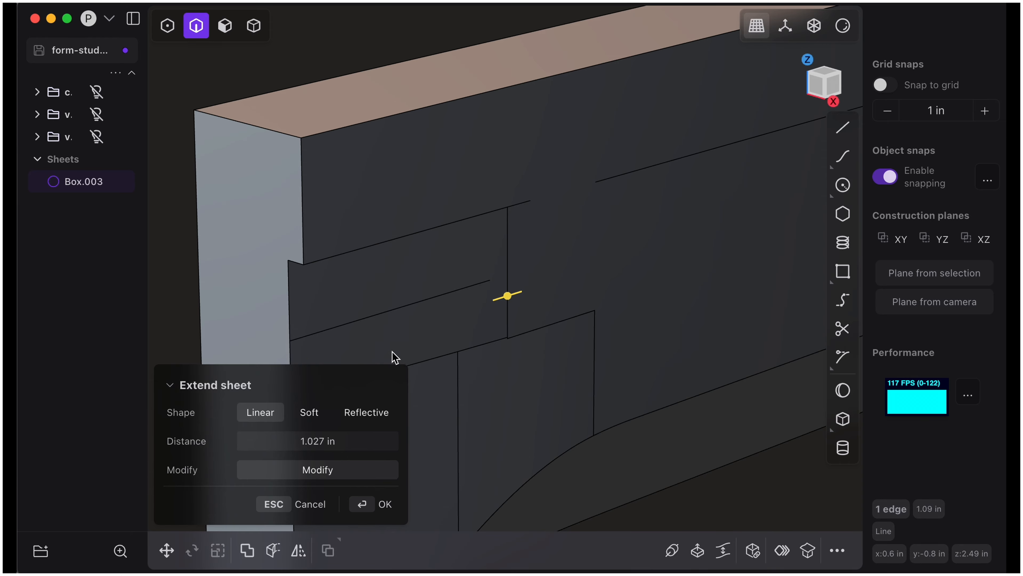
left_click(343, 440)
type("1.09")
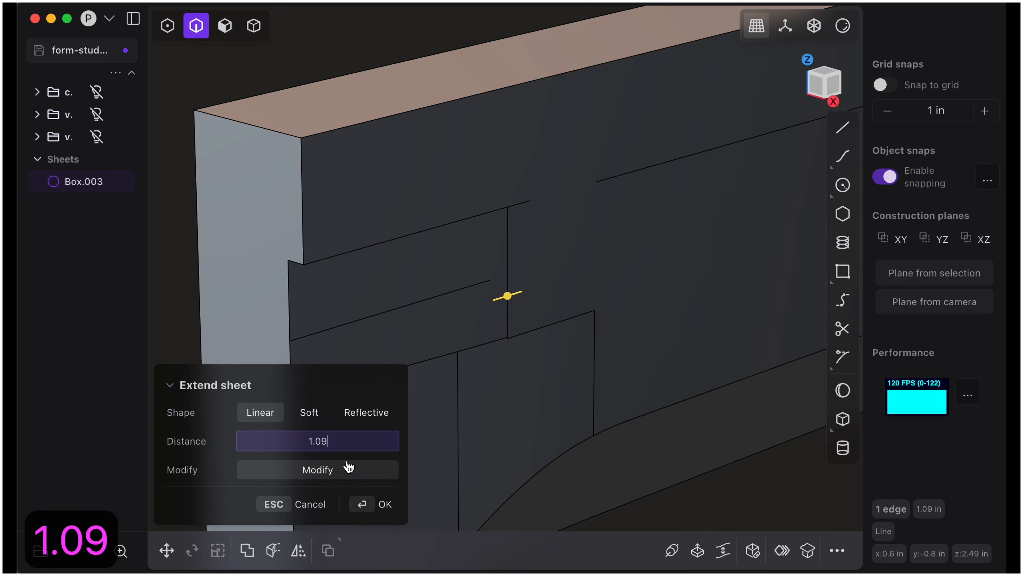
left_click(367, 504)
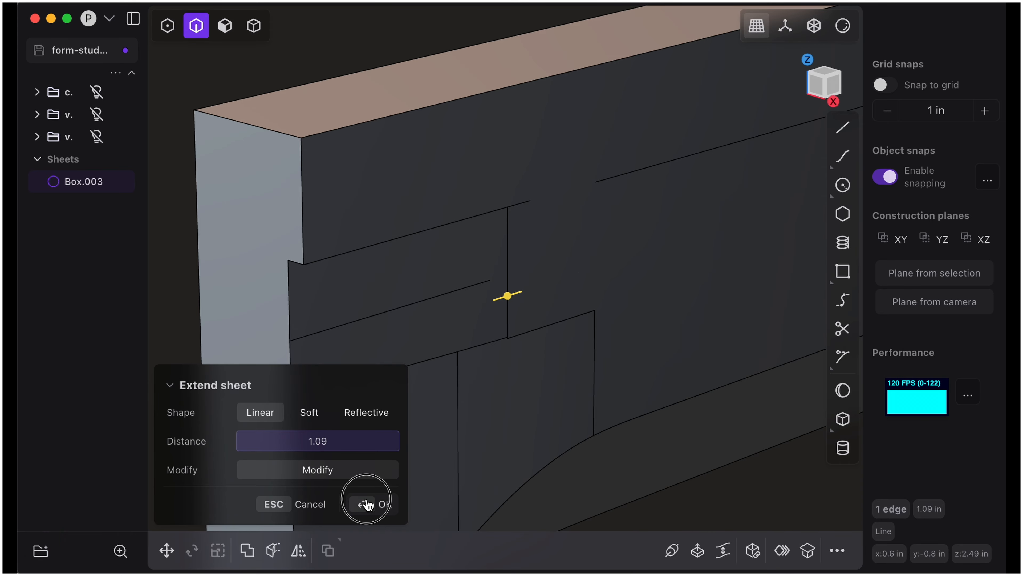
- Delete the short leftover edge beyond the opening's upper corner and the long horizontal edge running to the far end
right_click_drag(567, 279, 567, 279)
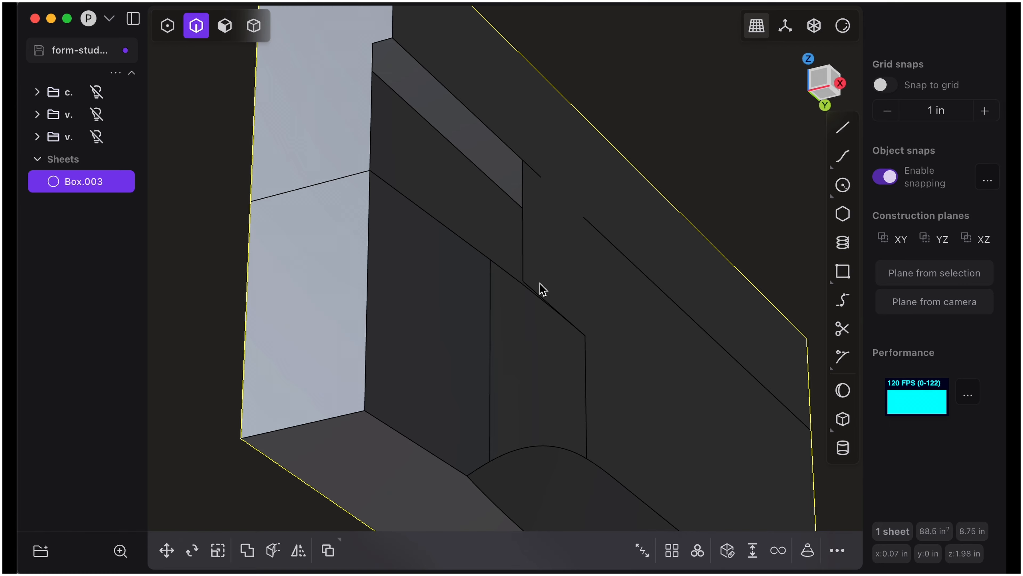
scroll(540, 283, "up", 10)
scroll(540, 283, "down", 4)
middle_click_drag(540, 283, 540, 283)
scroll(543, 289, "down", 8)
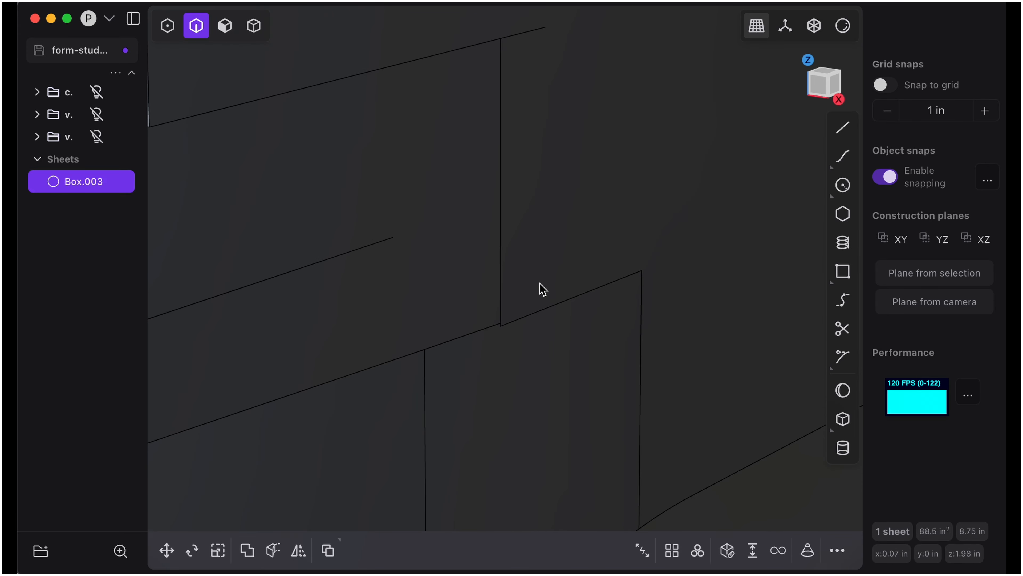
scroll(540, 283, "down", 10)
key("2")
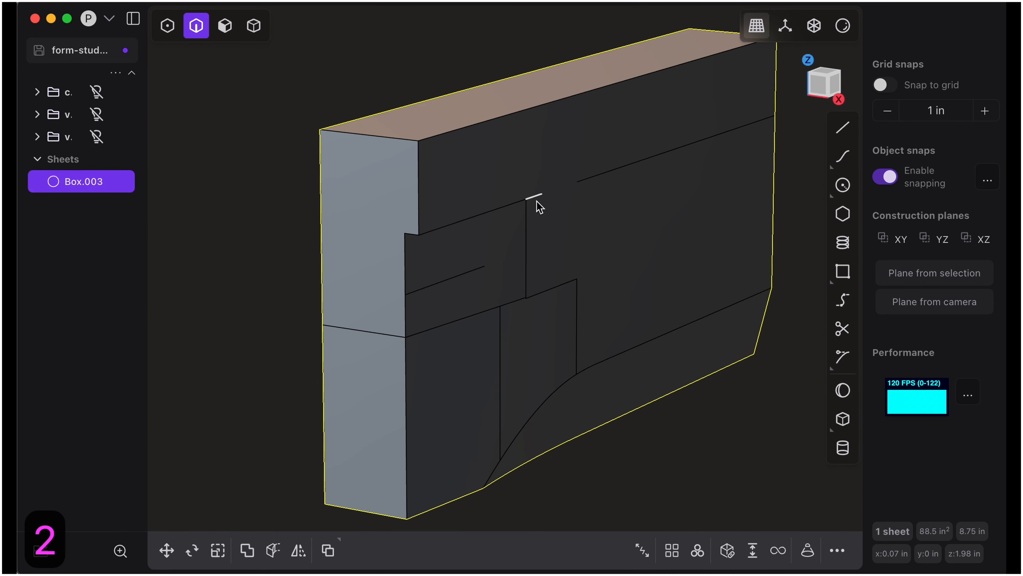
left_click(535, 197)
key("x")
left_click(606, 182)
key("x")
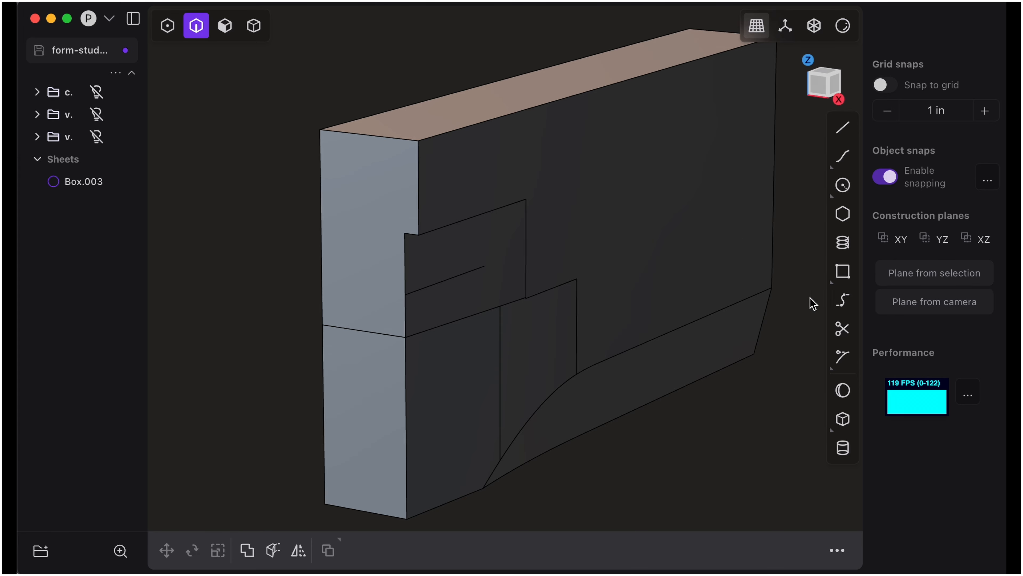
- Bridge the opening's upper edge to the recess's inner vertical edge with a curve using G2 curvature at both ends
left_click(842, 300)
left_click(534, 202)
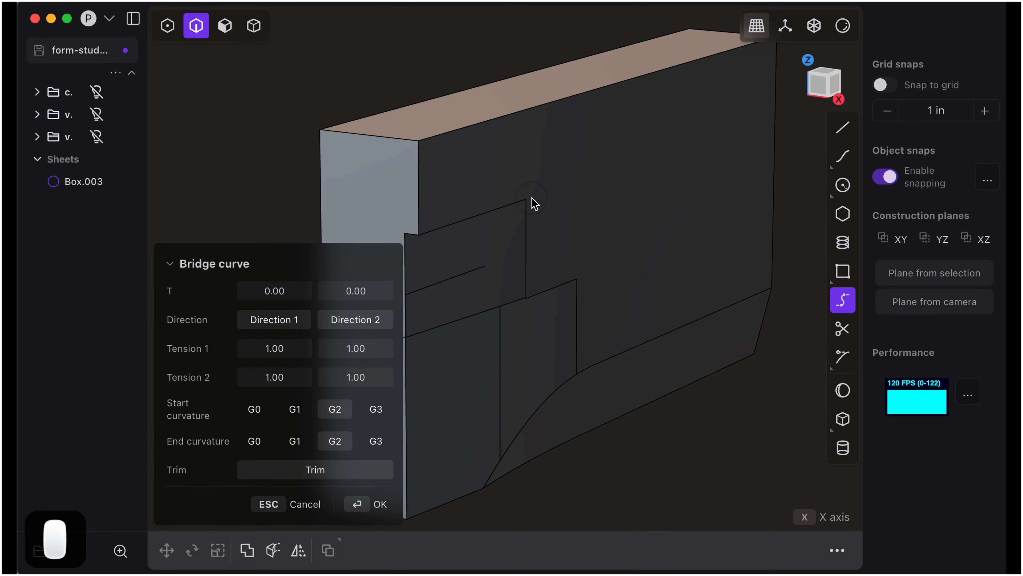
left_click(580, 269)
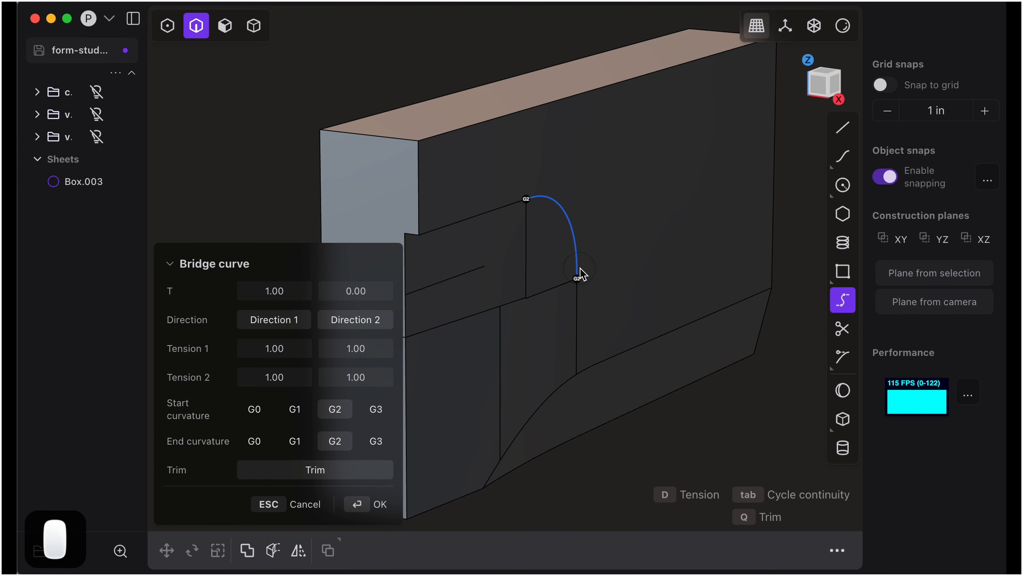
key("alt+super+3")
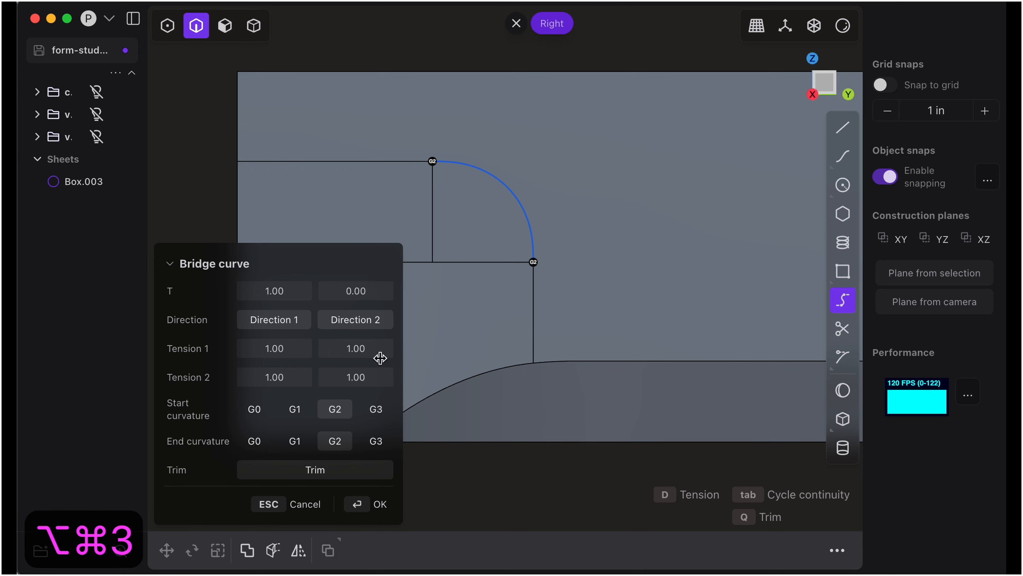
left_click(294, 409)
left_click(295, 441)
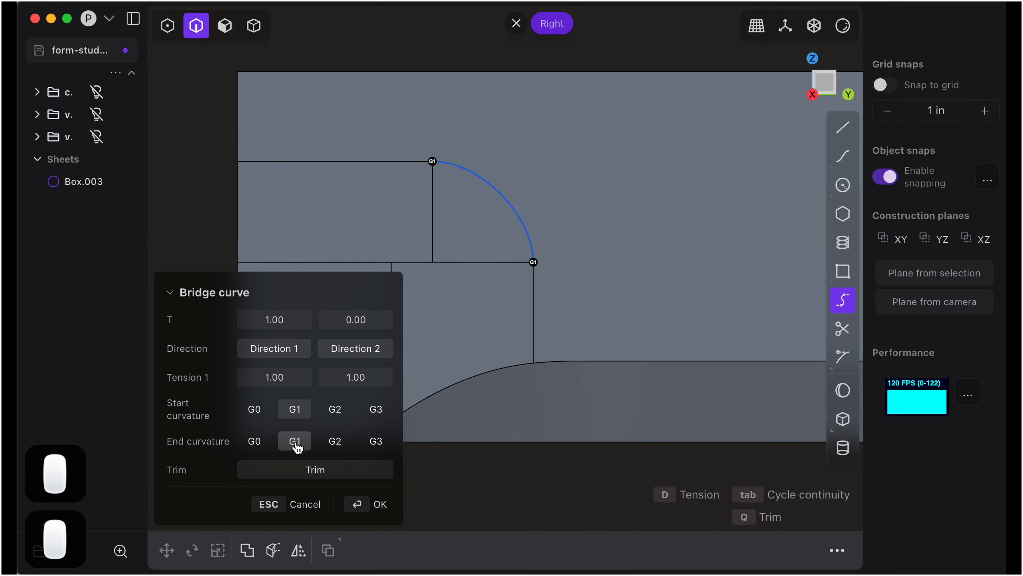
left_click(332, 410)
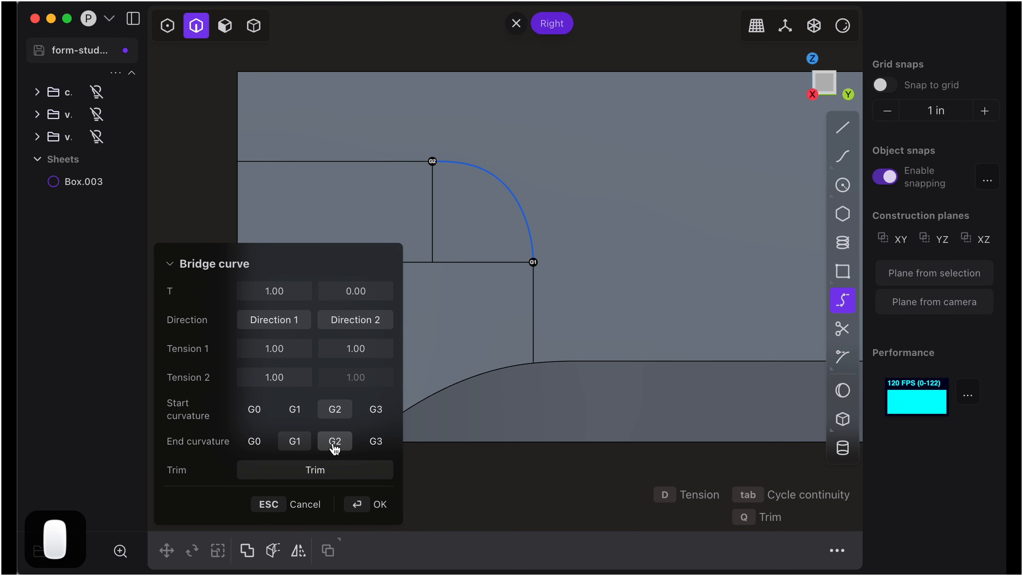
left_click(335, 441)
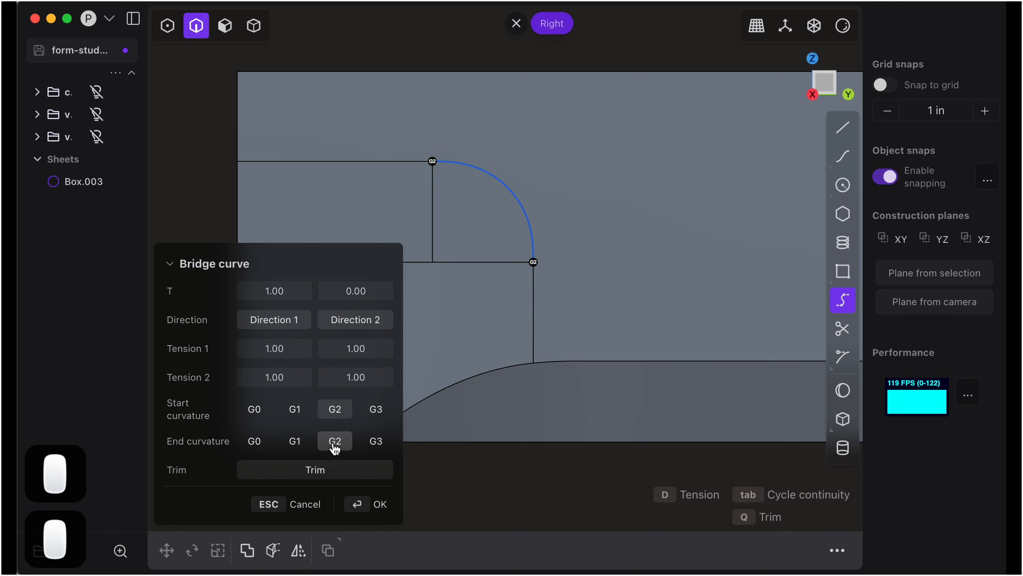
left_click(372, 509)
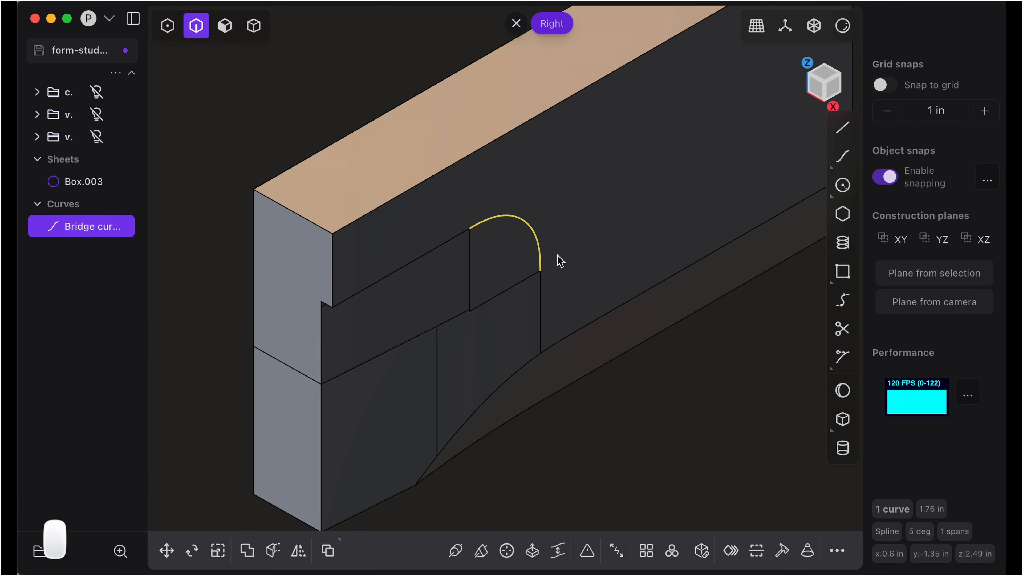
- Move the bridge curve about 1.005 in along X, away from the side face
key("g")
left_click(628, 290)
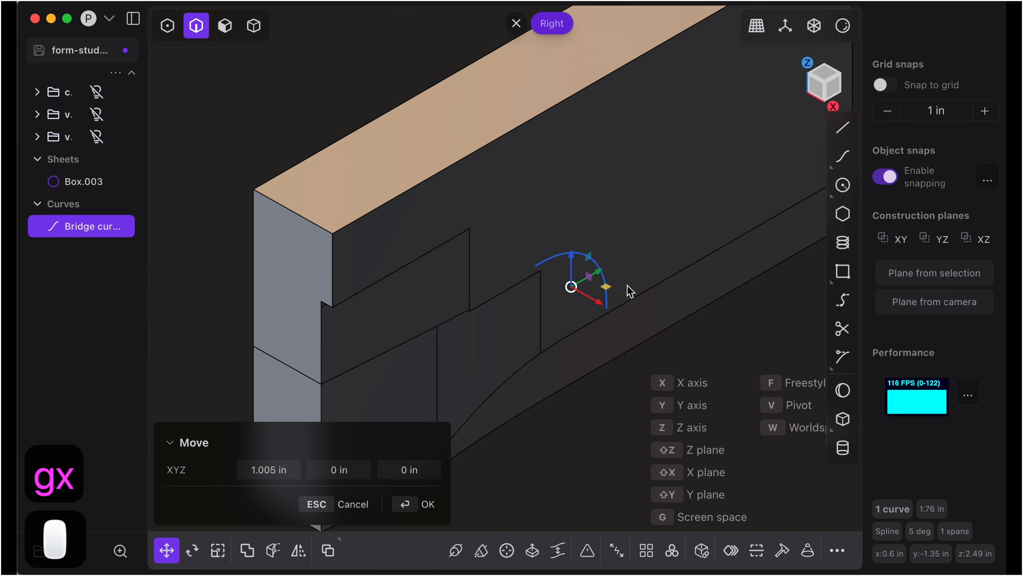